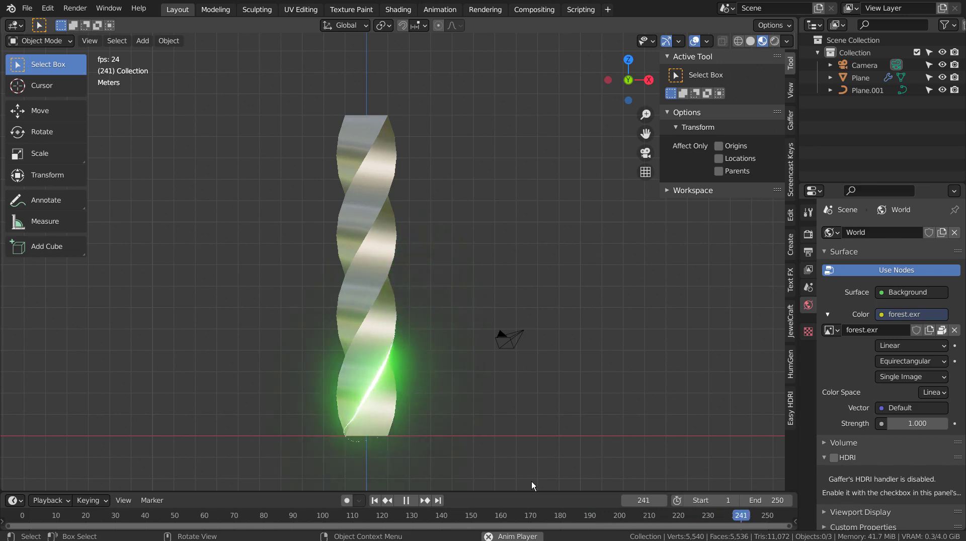
- Stop the animation playback and check the BTracer add-on's details in the preferences
{"action": "left_click", "coordinate": [411, 501]}
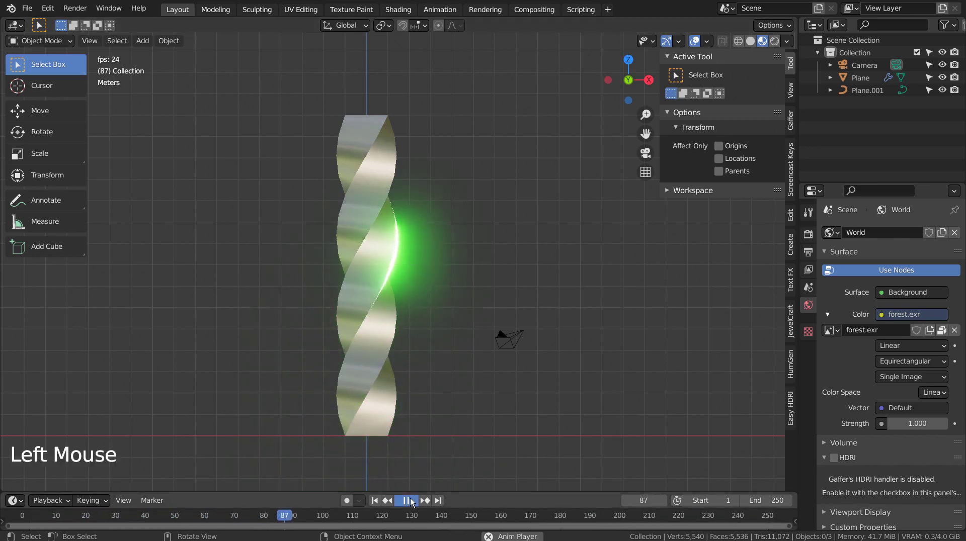
{"action": "left_click", "coordinate": [47, 9]}
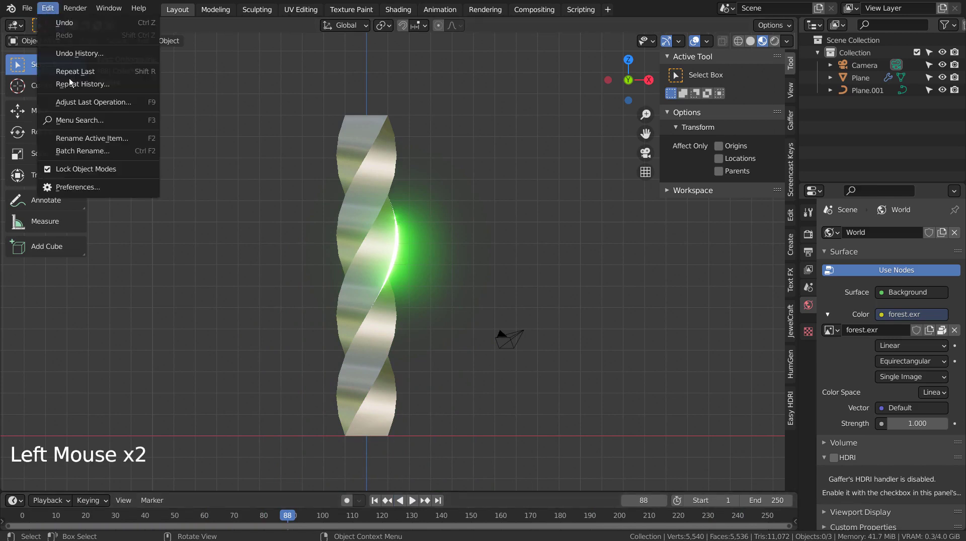
{"action": "left_click", "coordinate": [88, 188]}
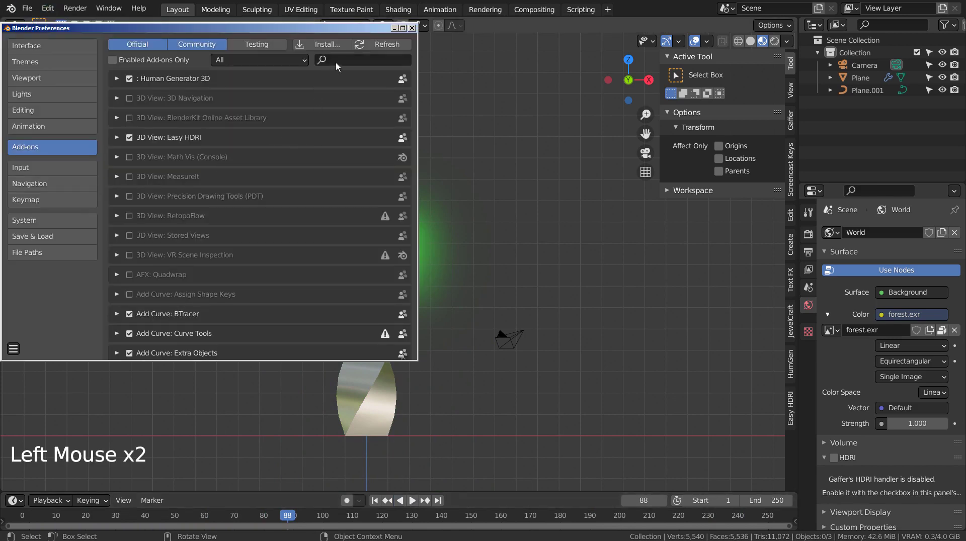
{"action": "left_click", "coordinate": [336, 63]}
{"action": "type", "text": "bt"}
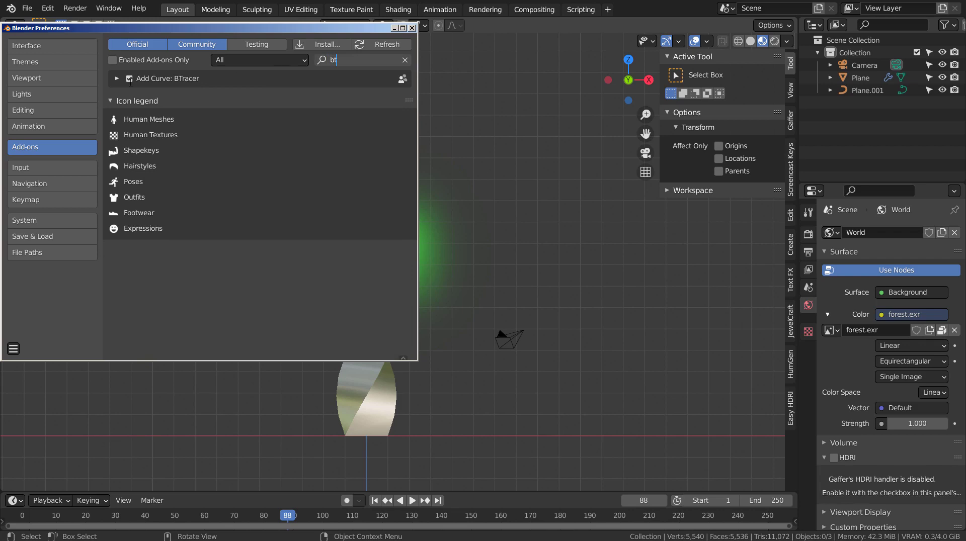
{"action": "key", "text": "Return"}
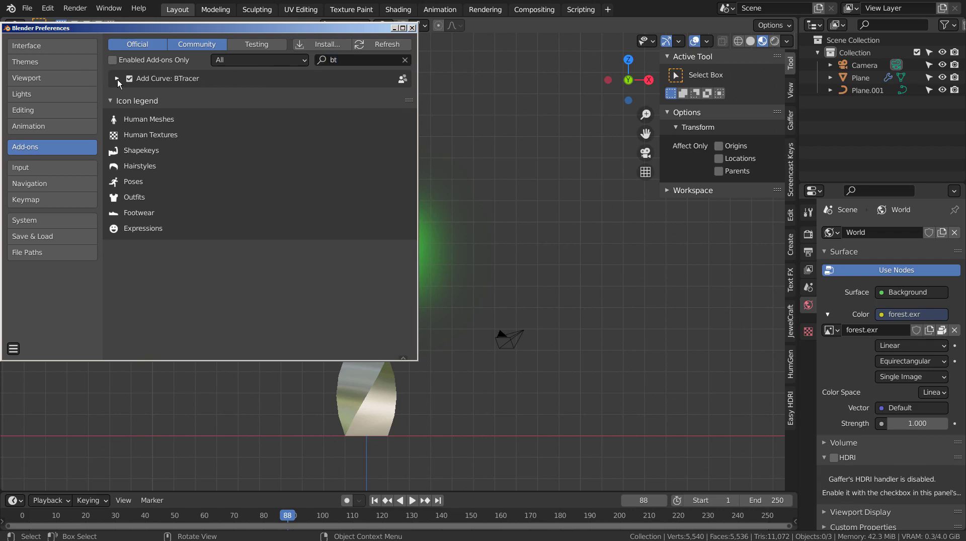
{"action": "left_click", "coordinate": [117, 79]}
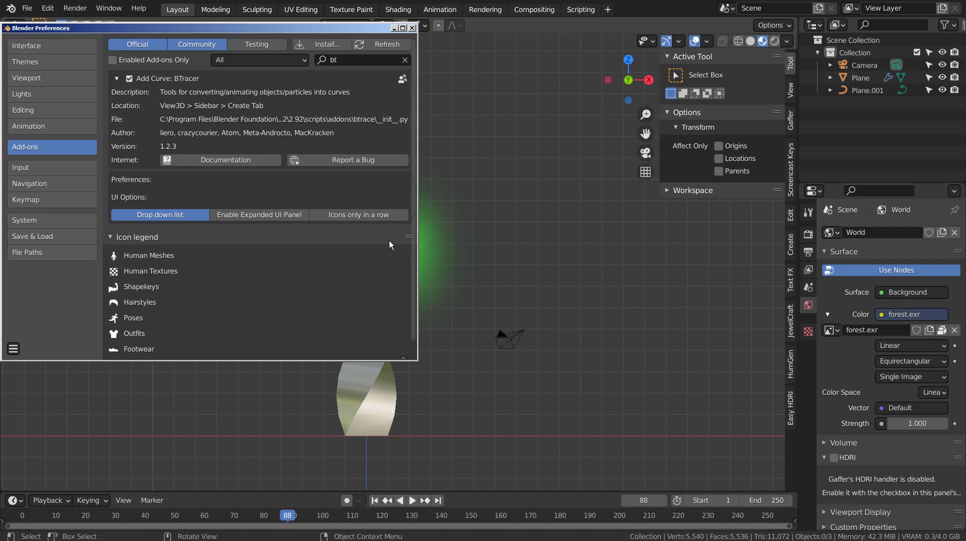
{"action": "left_click", "coordinate": [412, 28]}
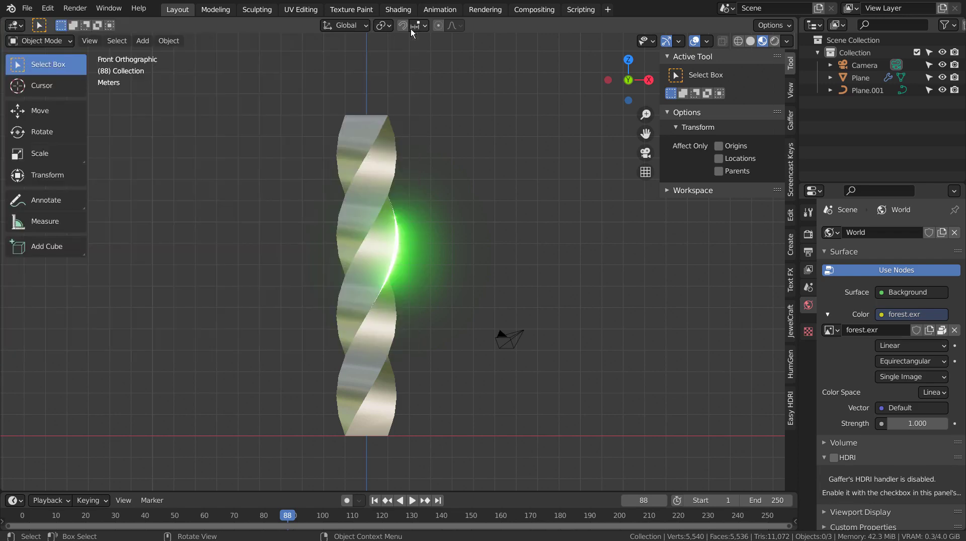
- Hide the existing Plane and Plane.001 objects in the viewport and turn on the 3D Cursor overlay
{"action": "left_click", "coordinate": [556, 302]}
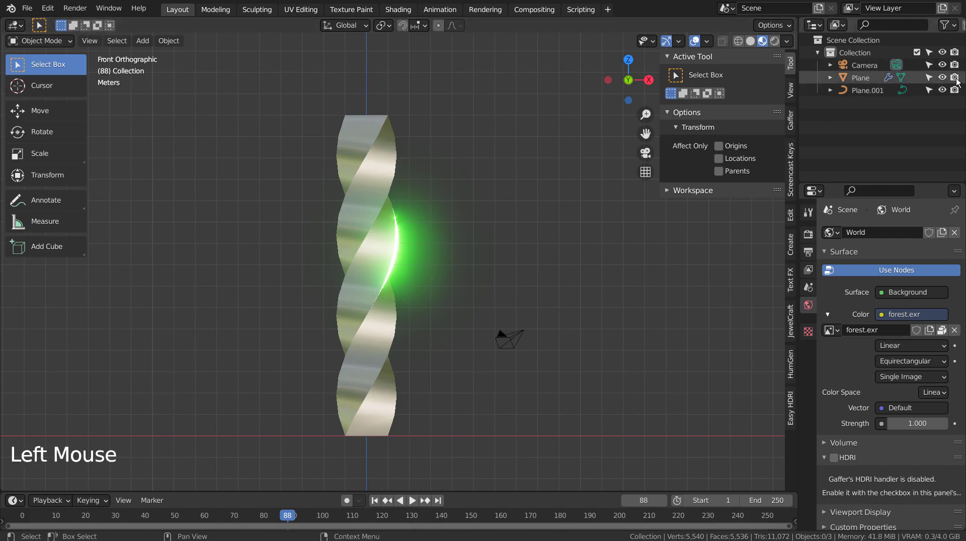
{"action": "left_click_drag", "start_coordinate": [942, 77], "coordinate": [942, 90]}
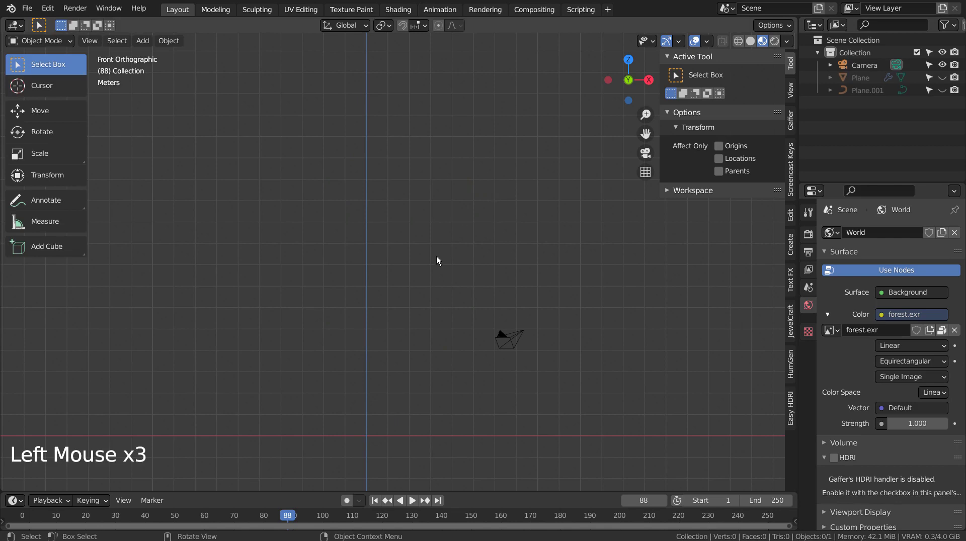
{"action": "key", "text": "shift+a"}
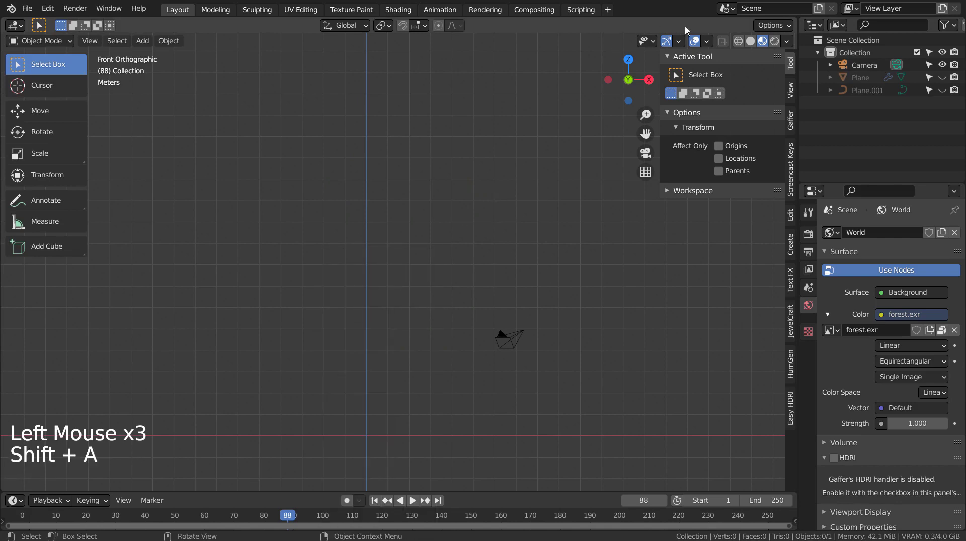
{"action": "left_click", "coordinate": [707, 41]}
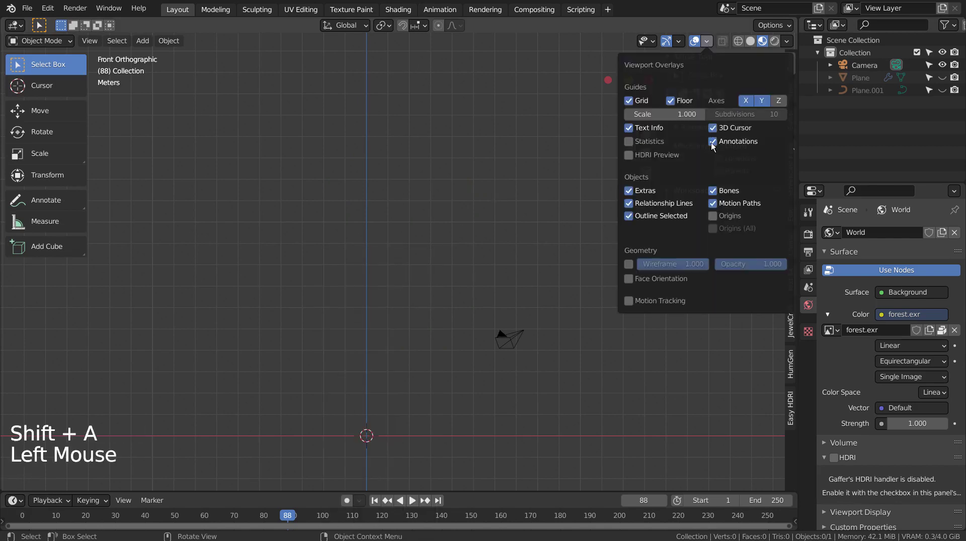
{"action": "left_click", "coordinate": [465, 282]}
- Add a plane mesh at the 3D cursor
{"action": "key", "text": "shift+a"}
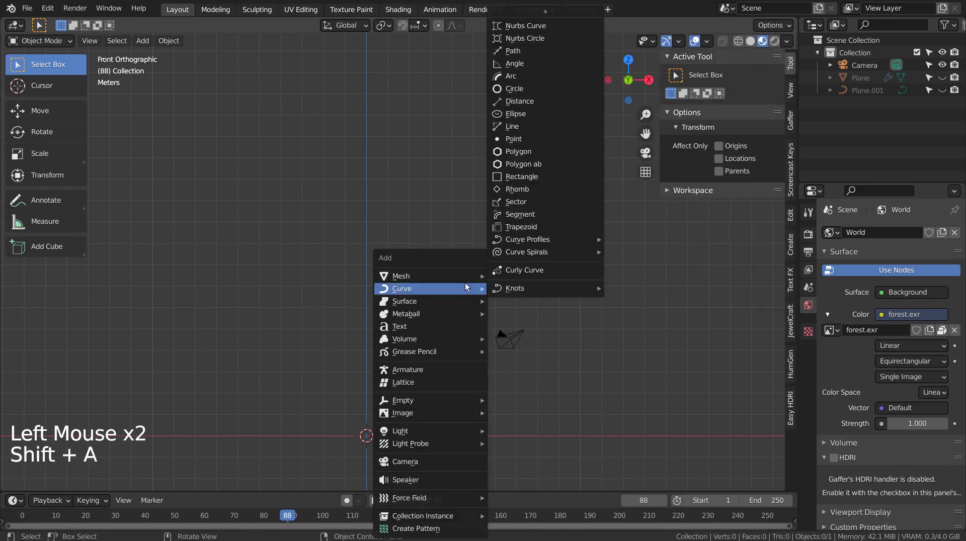
{"action": "mouse_move", "coordinate": [455, 274]}
{"action": "scroll", "coordinate": [553, 30], "scroll_direction": "up", "scroll_amount": 4}
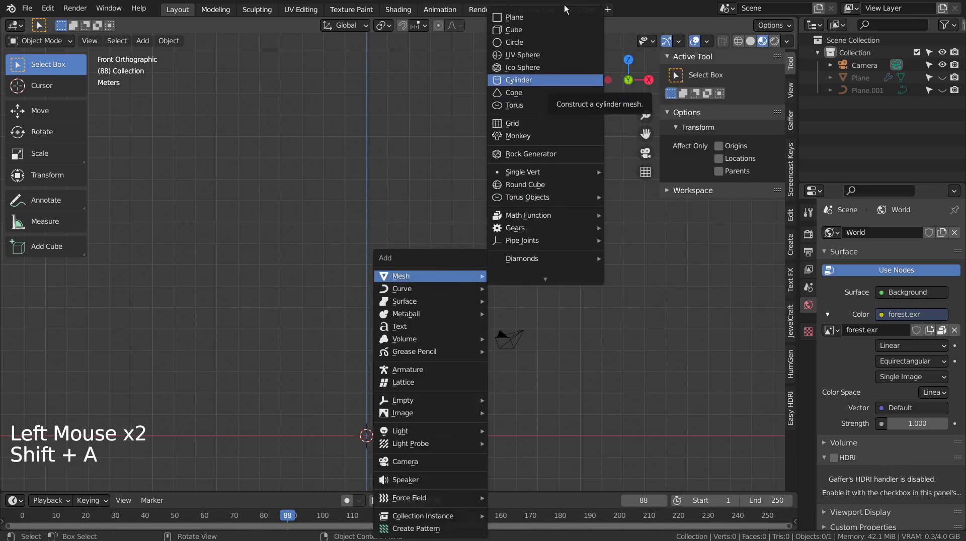
{"action": "left_click", "coordinate": [560, 22]}
- Add a Screw modifier to the new plane and set its screw height to 15 m
{"action": "middle_click_drag", "start_coordinate": [516, 291], "coordinate": [381, 429]}
{"action": "left_click", "coordinate": [808, 345]}
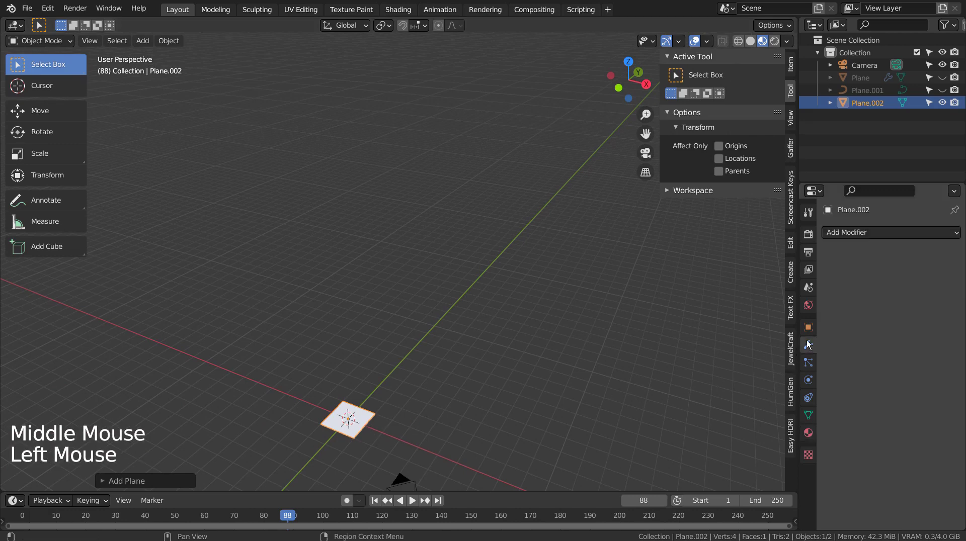
{"action": "left_click", "coordinate": [890, 233]}
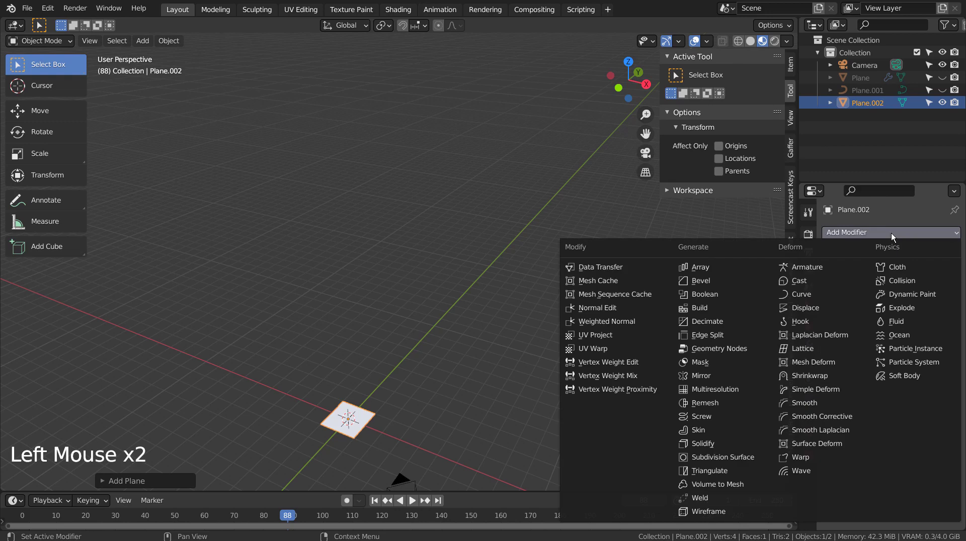
{"action": "left_click", "coordinate": [736, 420]}
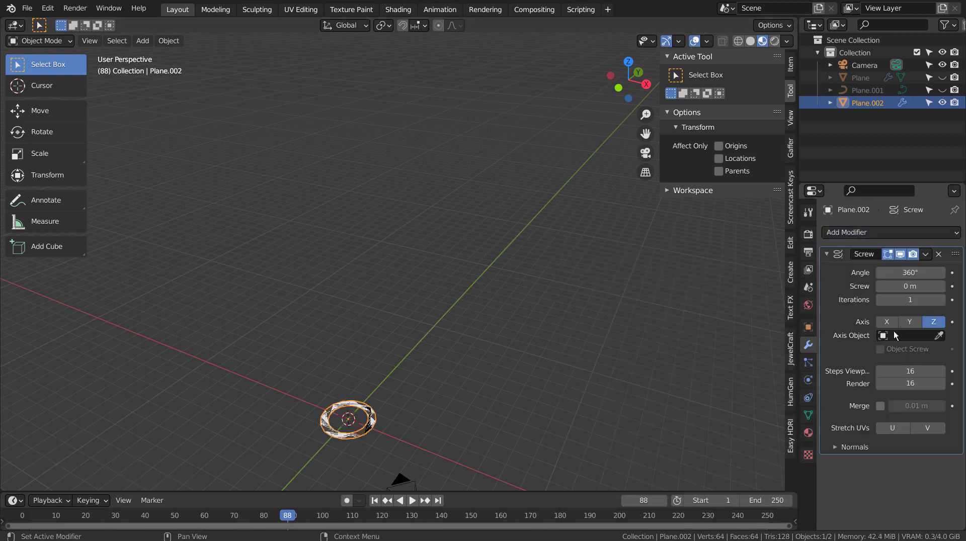
{"action": "left_click", "coordinate": [910, 287]}
{"action": "type", "text": "15"}
{"action": "key", "text": "Return"}
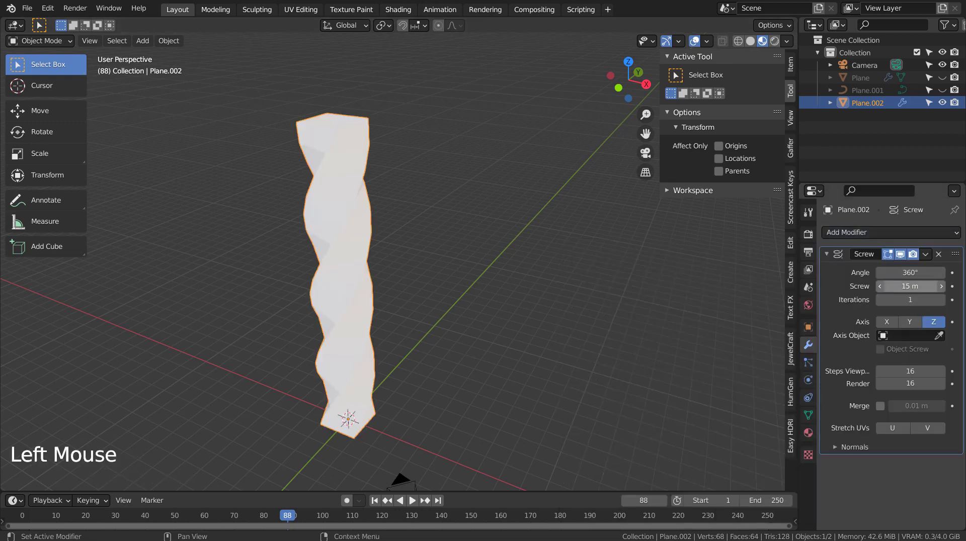
- Shade the twisted column smooth and enable Auto Smooth at 30° in its mesh normals
{"action": "middle_click_drag", "start_coordinate": [554, 318], "coordinate": [632, 270]}
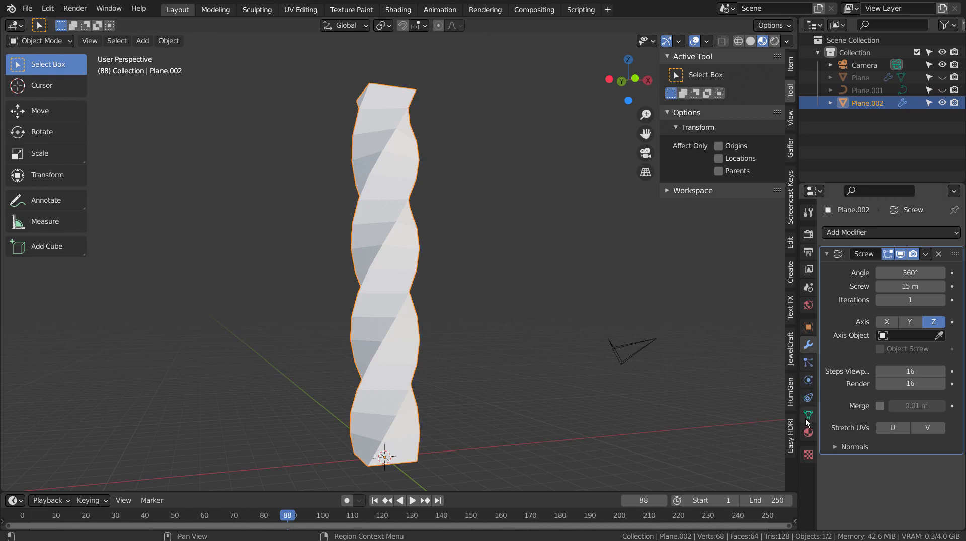
{"action": "right_click", "coordinate": [399, 243]}
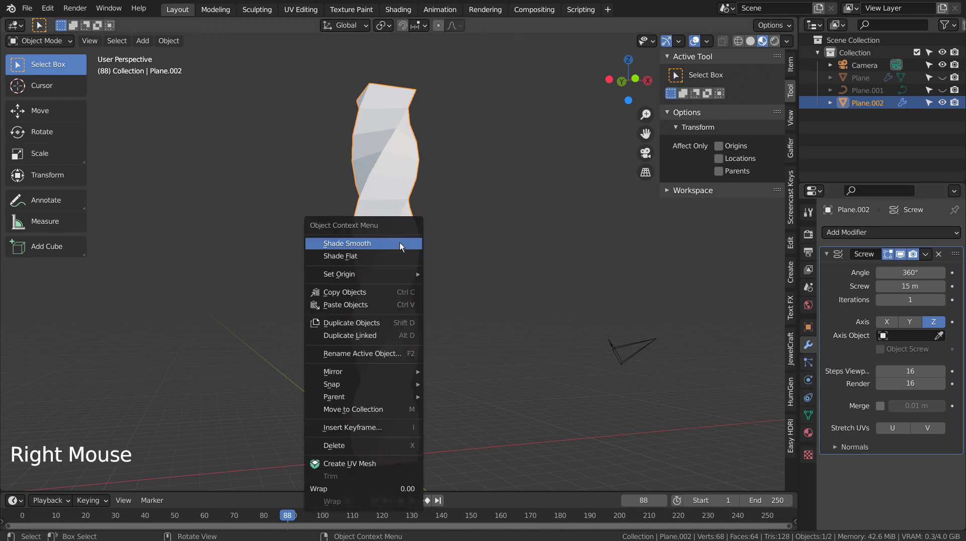
{"action": "left_click", "coordinate": [400, 243]}
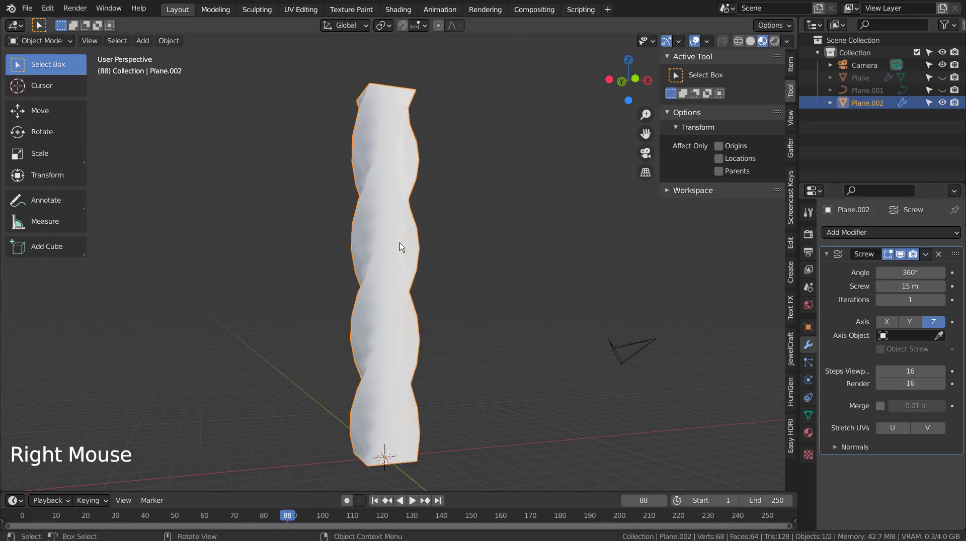
{"action": "left_click", "coordinate": [808, 416]}
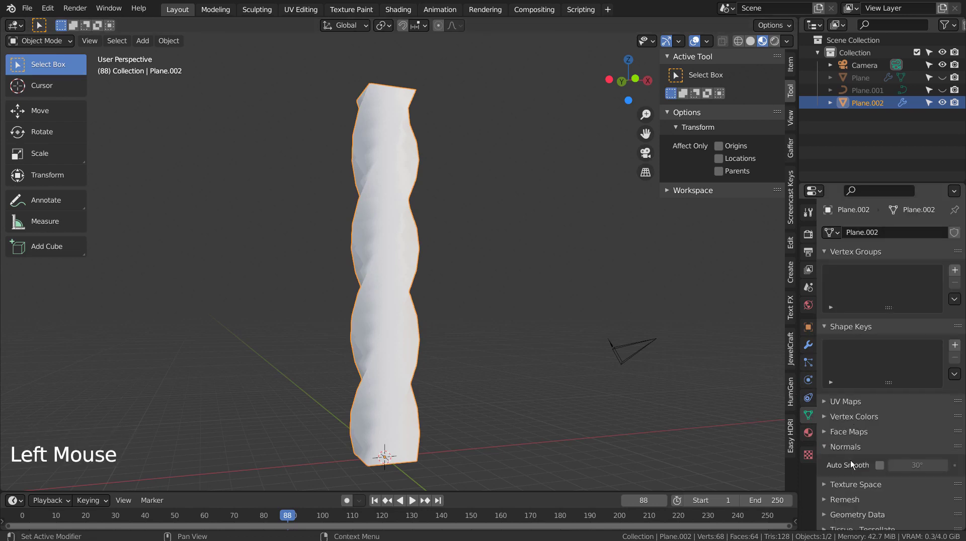
{"action": "left_click", "coordinate": [879, 465]}
{"action": "middle_click_drag", "start_coordinate": [551, 320], "coordinate": [584, 327]}
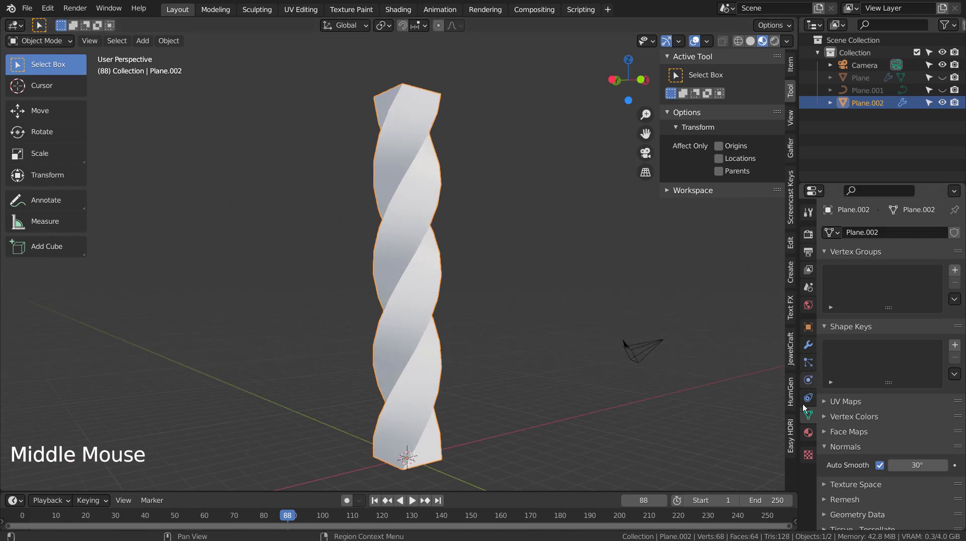
- Create a new material for the twisted column with a white base color, metallic 0.901 and roughness 0.277
{"action": "left_click", "coordinate": [809, 432]}
{"action": "left_click", "coordinate": [896, 286]}
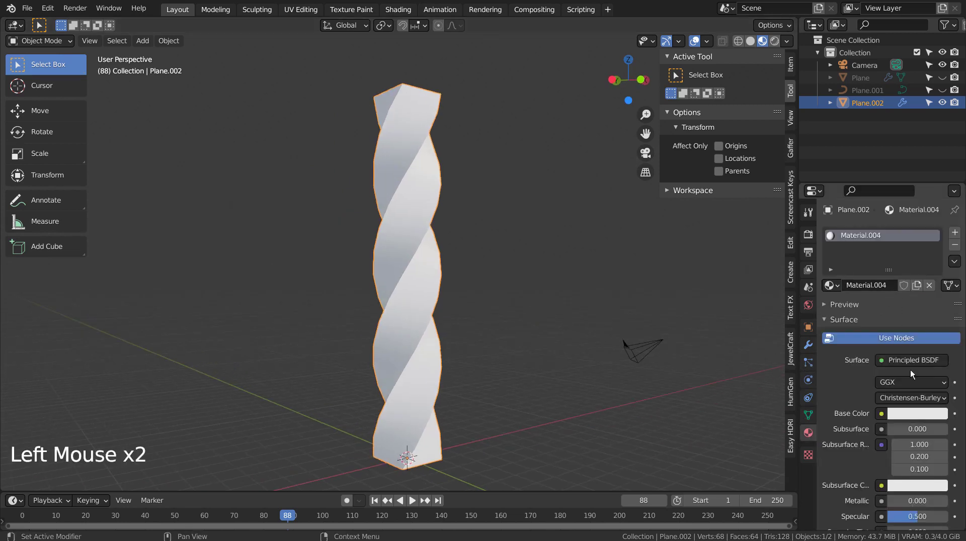
{"action": "left_click", "coordinate": [920, 413]}
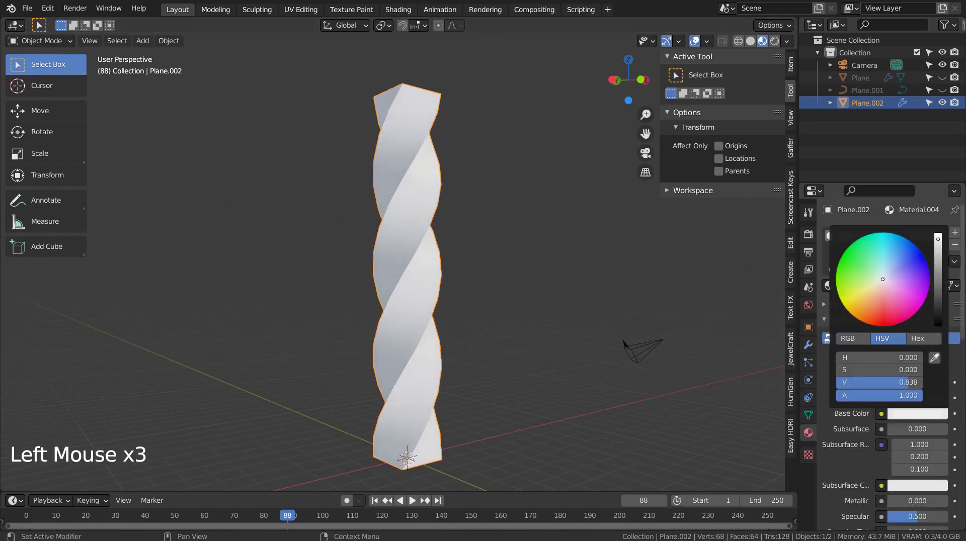
{"action": "left_click_drag", "start_coordinate": [936, 252], "coordinate": [938, 235]}
{"action": "left_click_drag", "start_coordinate": [935, 501], "coordinate": [945, 501]}
{"action": "scroll", "coordinate": [914, 494], "scroll_direction": "down", "scroll_amount": 4}
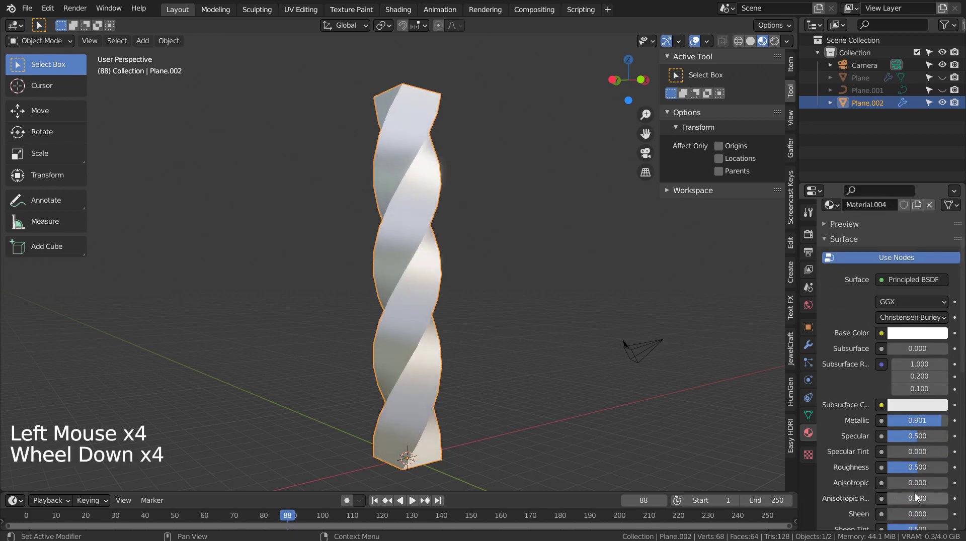
{"action": "left_click_drag", "start_coordinate": [917, 467], "coordinate": [903, 467]}
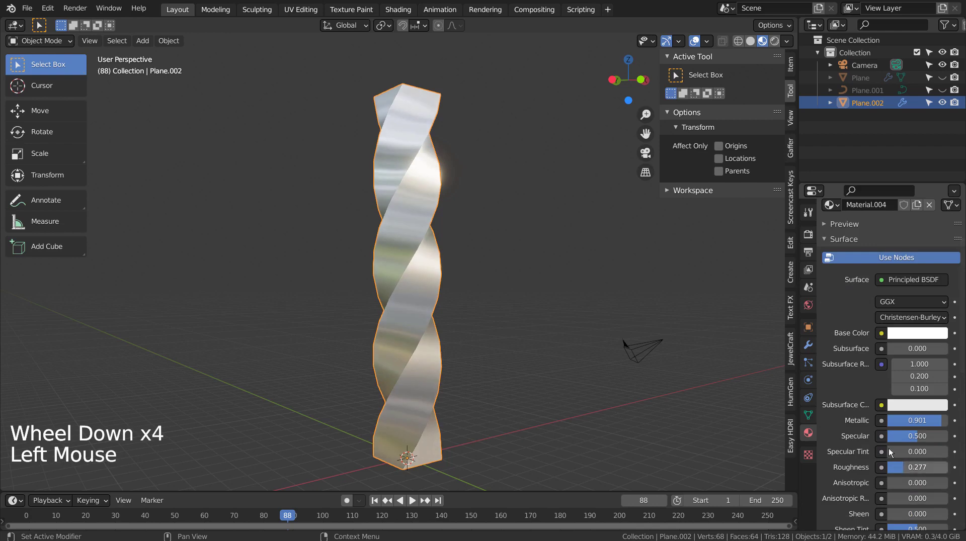
- Duplicate the twisted column in place and hide the copy in the viewport
{"action": "middle_click_drag", "start_coordinate": [679, 382], "coordinate": [546, 355]}
{"action": "scroll", "coordinate": [578, 330], "scroll_direction": "down", "scroll_amount": 3}
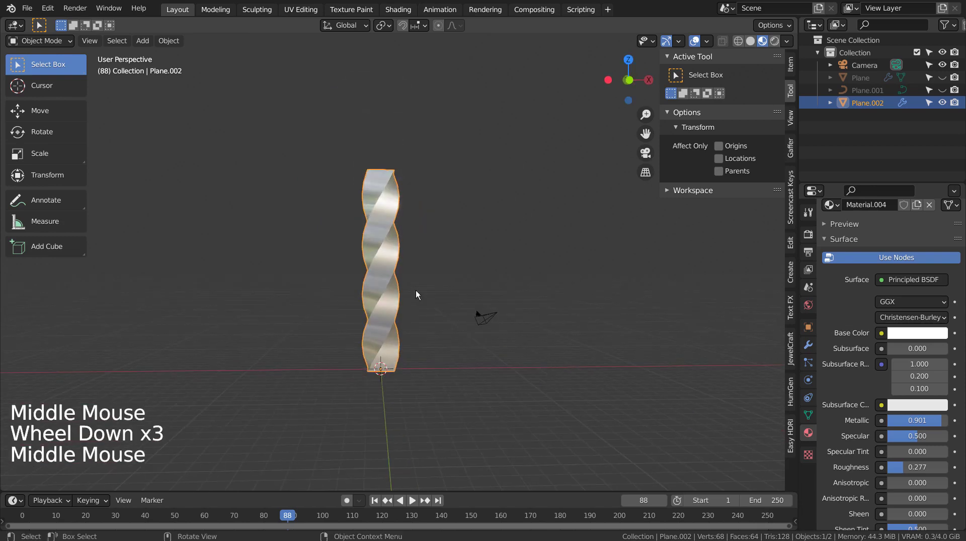
{"action": "left_click", "coordinate": [395, 260]}
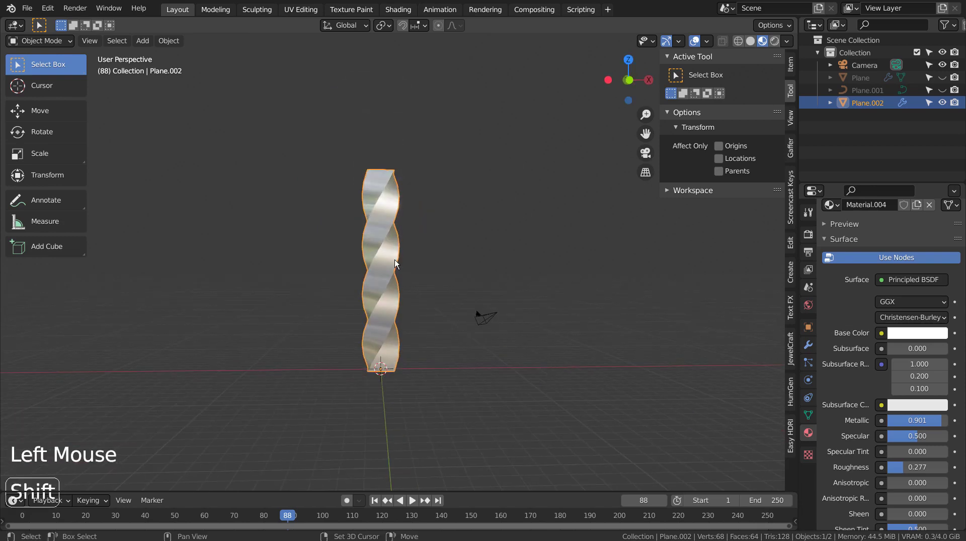
{"action": "key", "text": "shift+d"}
{"action": "right_click", "coordinate": [395, 260]}
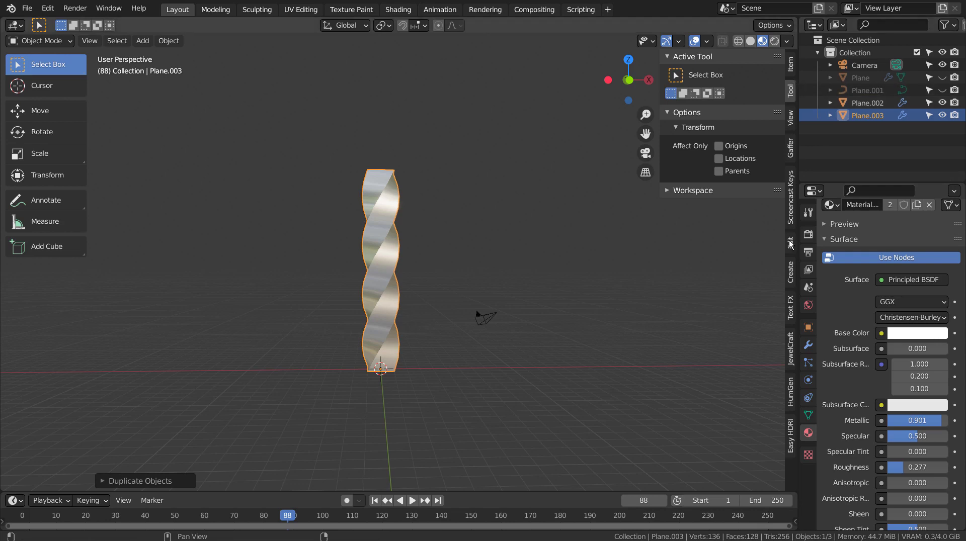
{"action": "left_click", "coordinate": [790, 275]}
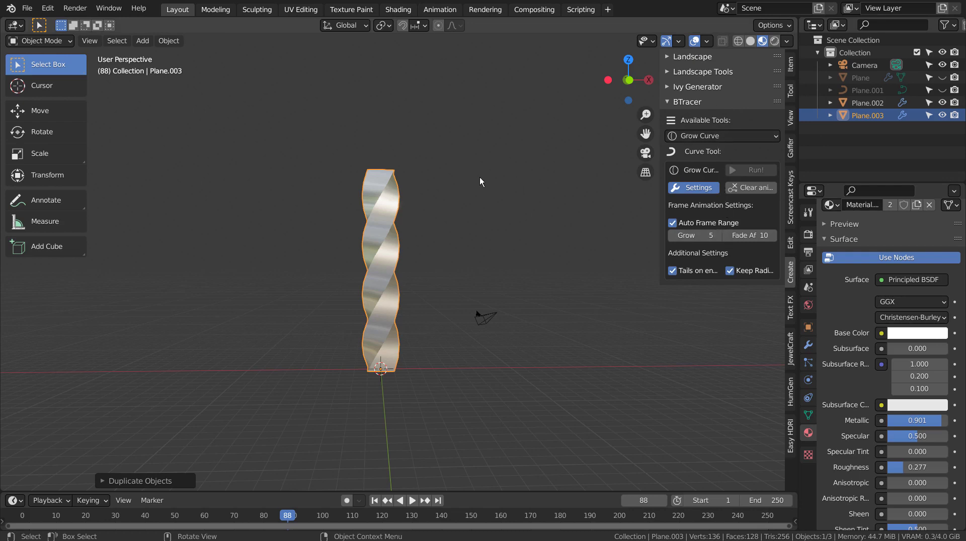
{"action": "left_click", "coordinate": [942, 115]}
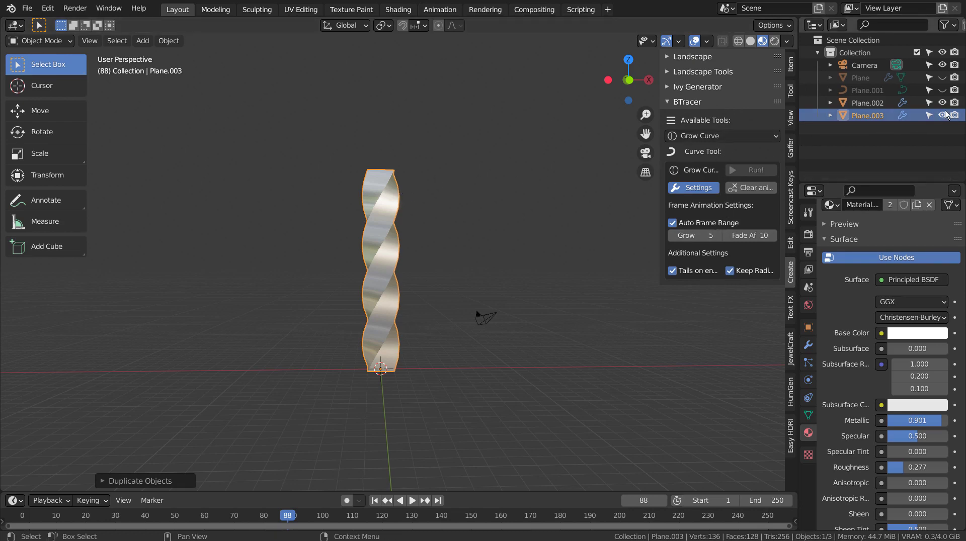
- Run BTracer's Object Trace with the Continuous edge type on the original column, Plane.002, to turn it into a curve
{"action": "left_click", "coordinate": [394, 212]}
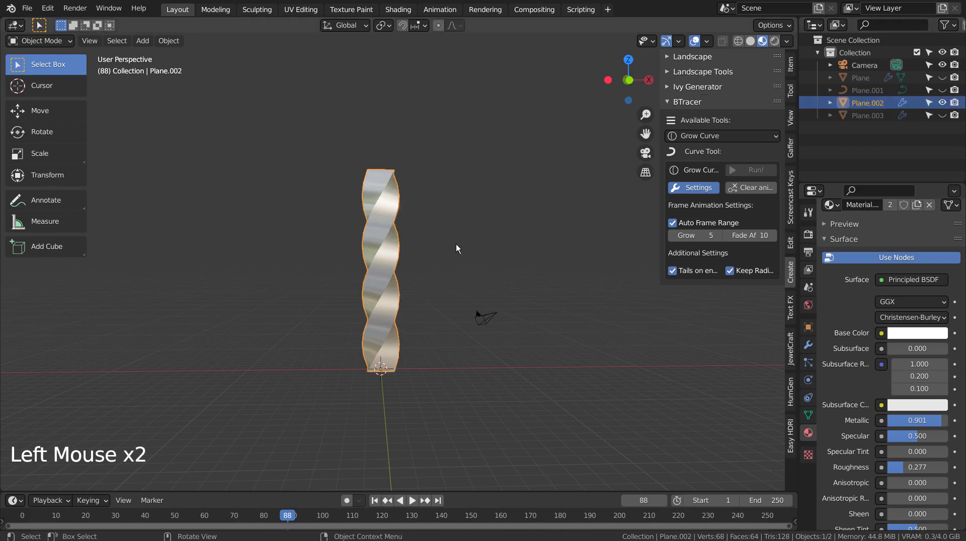
{"action": "left_click", "coordinate": [750, 135]}
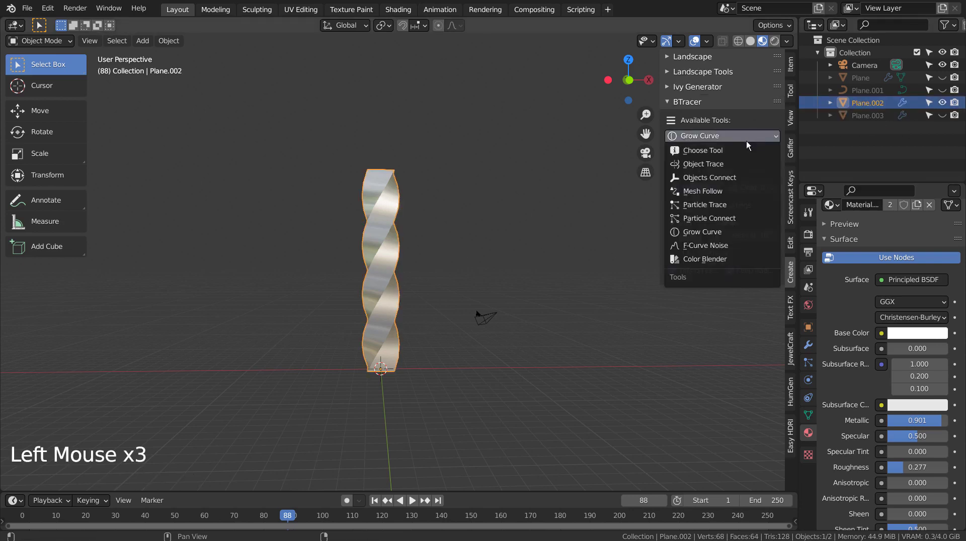
{"action": "left_click", "coordinate": [725, 168]}
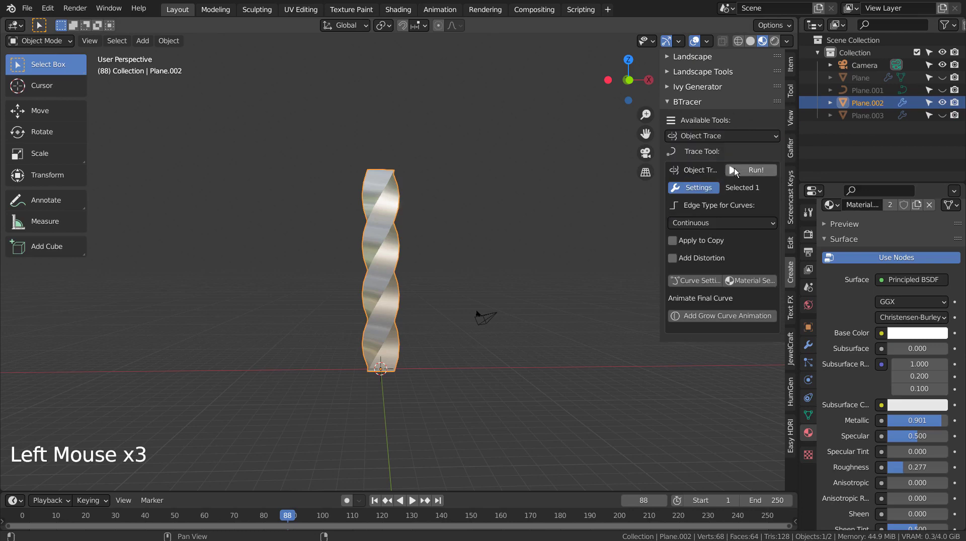
{"action": "left_click", "coordinate": [735, 170]}
{"action": "scroll", "coordinate": [427, 333], "scroll_direction": "up", "scroll_amount": 3}
{"action": "scroll", "coordinate": [426, 333], "scroll_direction": "up", "scroll_amount": 2}
{"action": "middle_click_drag", "start_coordinate": [427, 333], "coordinate": [479, 345]}
{"action": "scroll", "coordinate": [463, 330], "scroll_direction": "down", "scroll_amount": 4}
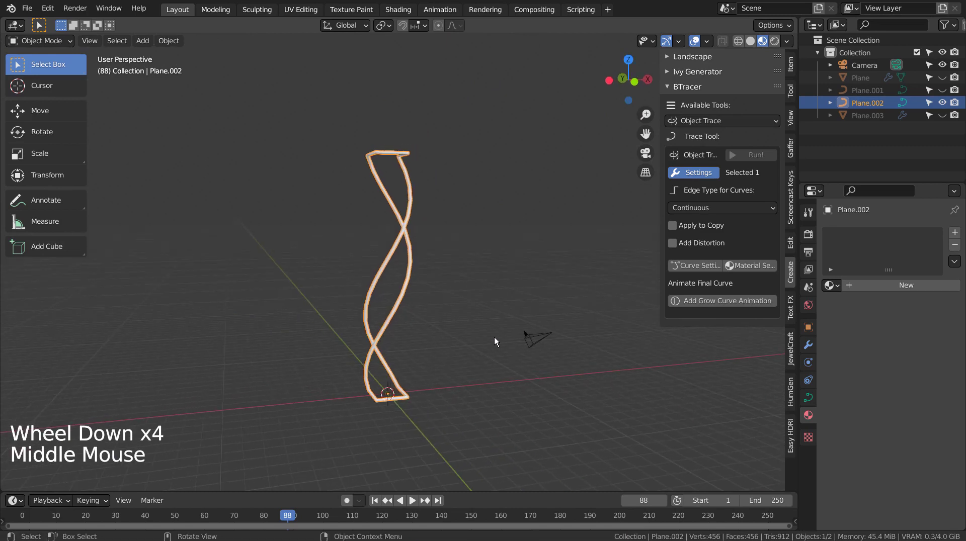
- Undo the Object Trace on Plane.002 and unhide the duplicate column, Plane.003, in the viewport
{"action": "key", "text": "ctrl+z"}
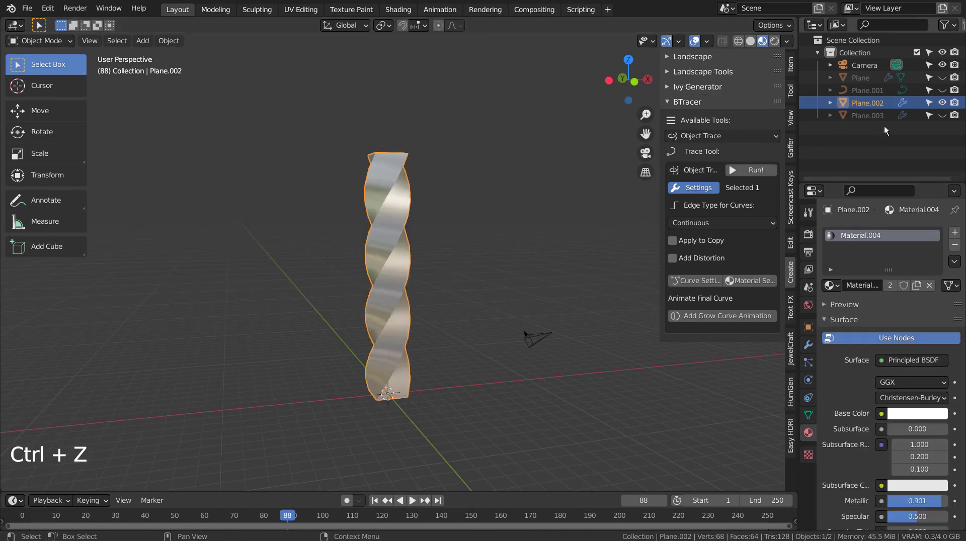
{"action": "left_click", "coordinate": [943, 115]}
{"action": "left_click", "coordinate": [943, 115]}
{"action": "left_click", "coordinate": [943, 116]}
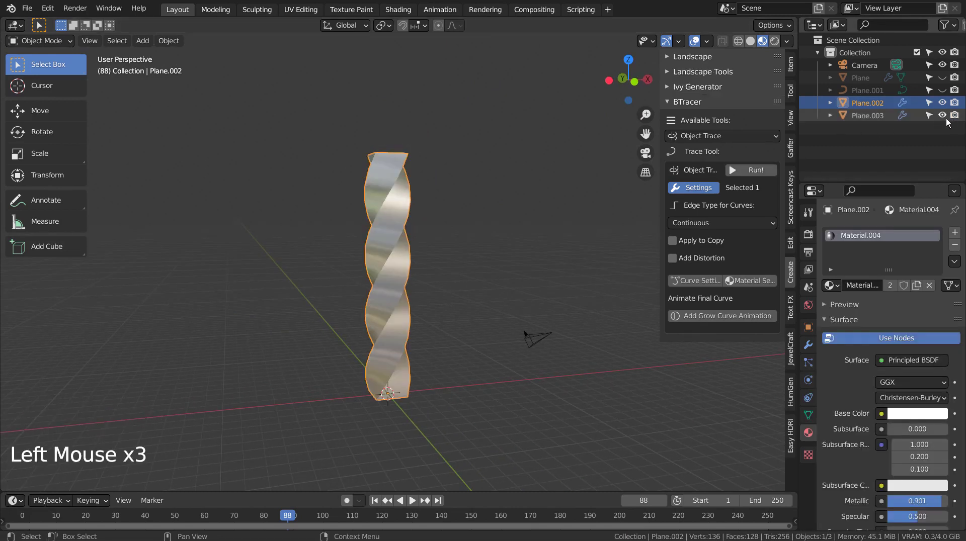
- Run BTracer's Object Trace with the Continuous edge type on the duplicate column, Plane.003
{"action": "left_click", "coordinate": [875, 116]}
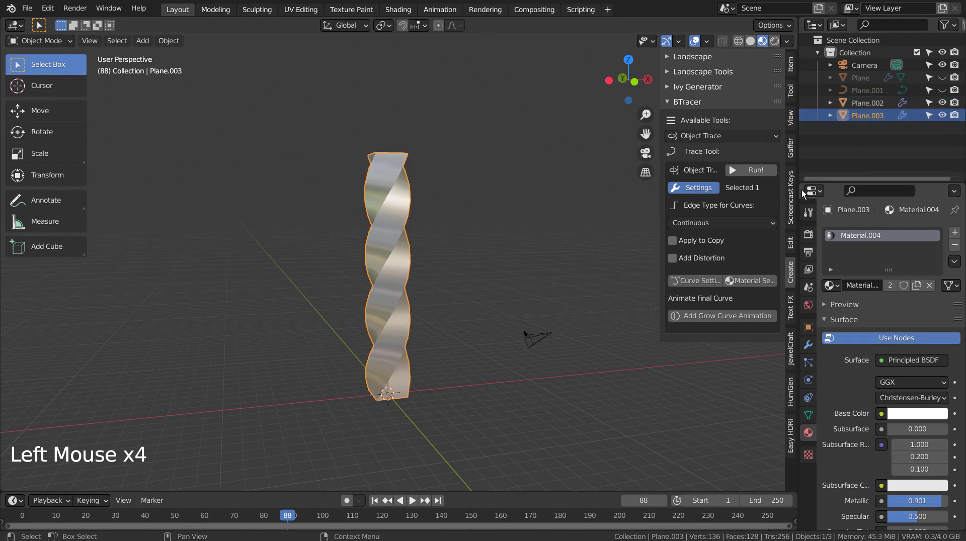
{"action": "left_click", "coordinate": [748, 136]}
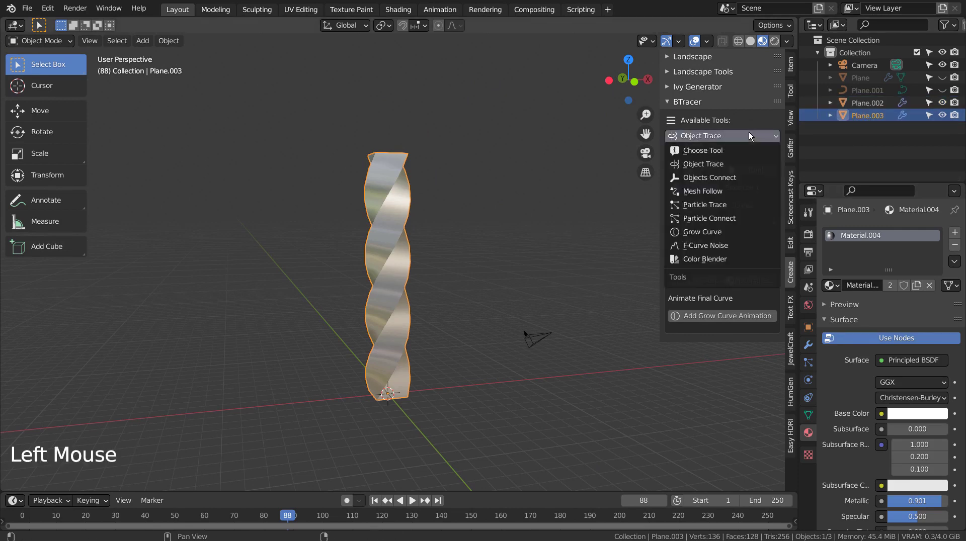
{"action": "left_click", "coordinate": [709, 164]}
{"action": "left_click", "coordinate": [753, 171]}
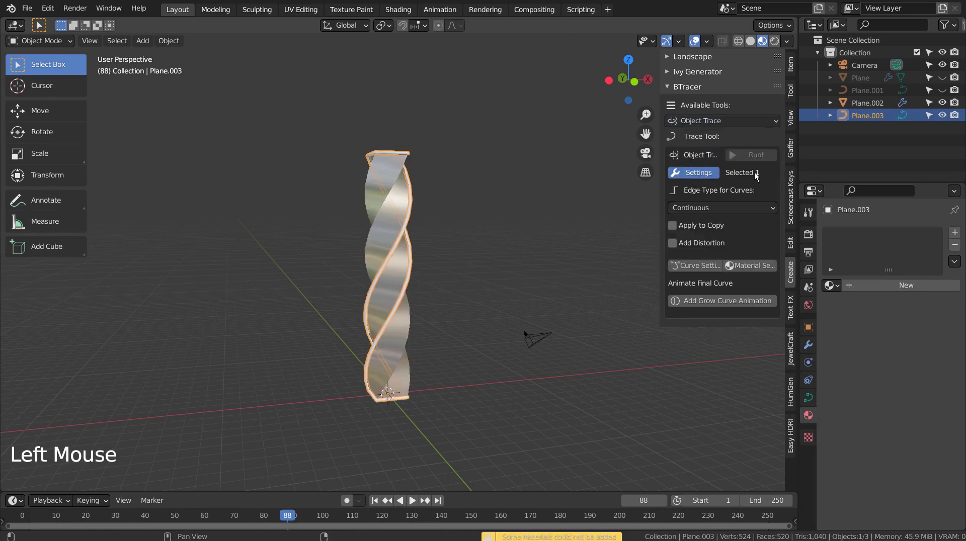
- Apply BTracer's Grow Curve animation to the traced curve Plane.003 with Auto Frame Range enabled
{"action": "middle_click_drag", "start_coordinate": [577, 265], "coordinate": [536, 246]}
{"action": "left_click", "coordinate": [487, 300]}
{"action": "middle_click_drag", "start_coordinate": [488, 300], "coordinate": [576, 260]}
{"action": "scroll", "coordinate": [535, 301], "scroll_direction": "up", "scroll_amount": 7}
{"action": "scroll", "coordinate": [433, 309], "scroll_direction": "down", "scroll_amount": 5}
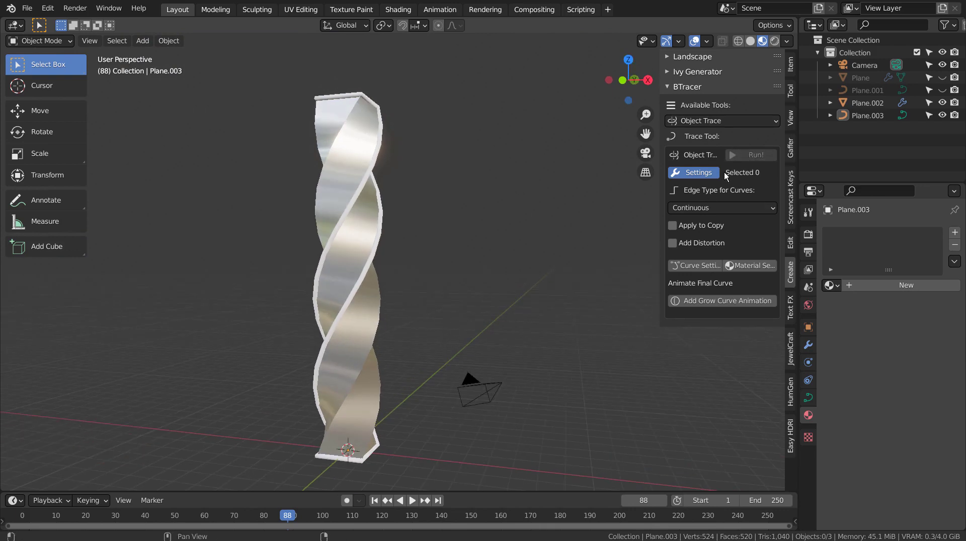
{"action": "left_click", "coordinate": [705, 120]}
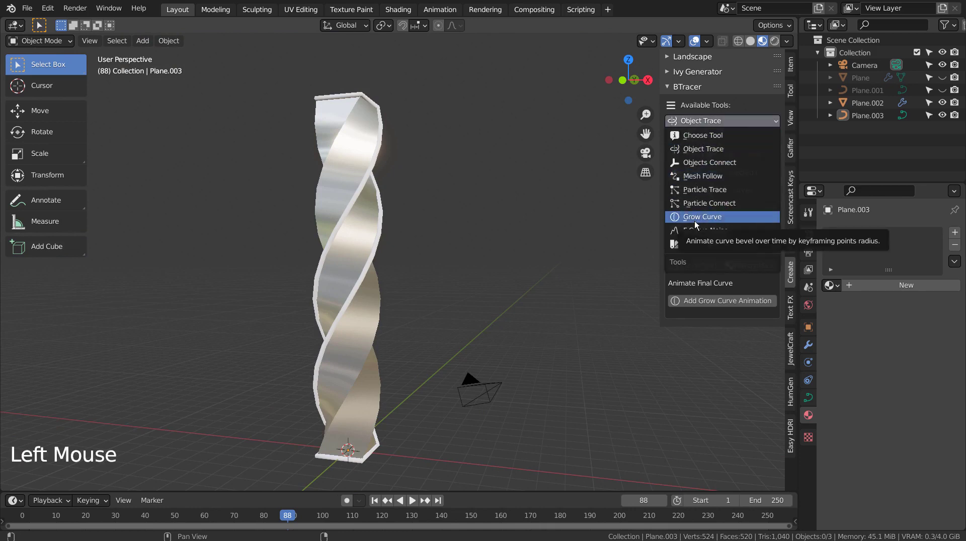
{"action": "left_click", "coordinate": [737, 216]}
{"action": "left_click", "coordinate": [744, 156]}
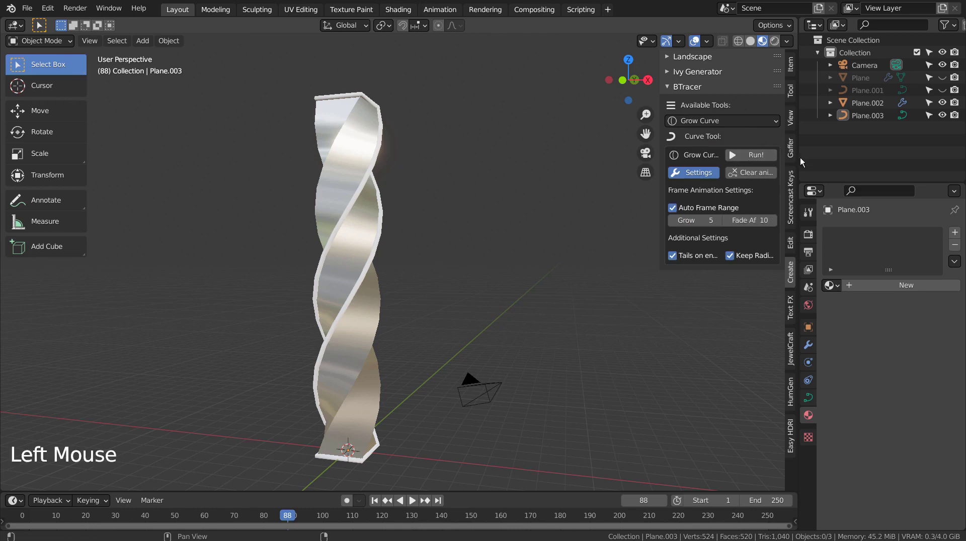
{"action": "left_click", "coordinate": [850, 116]}
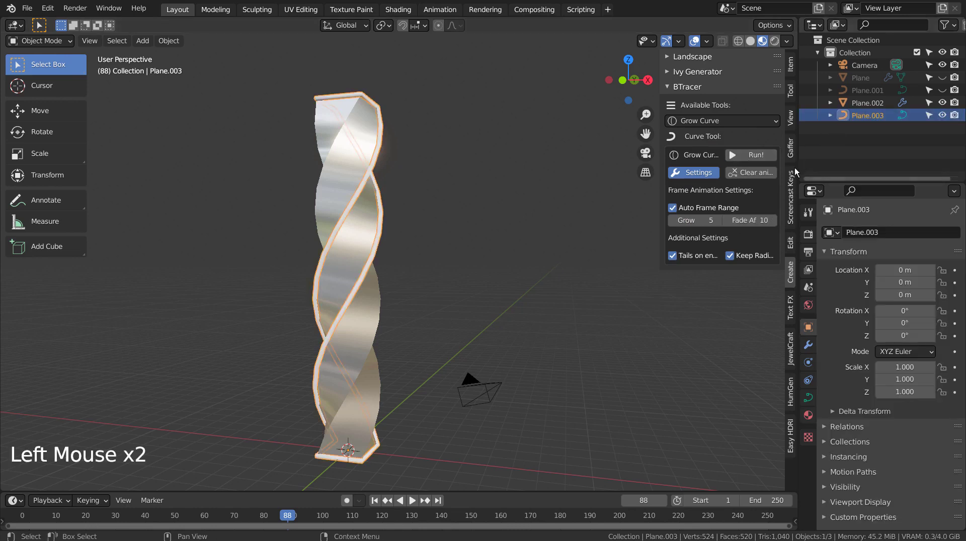
{"action": "left_click", "coordinate": [751, 155]}
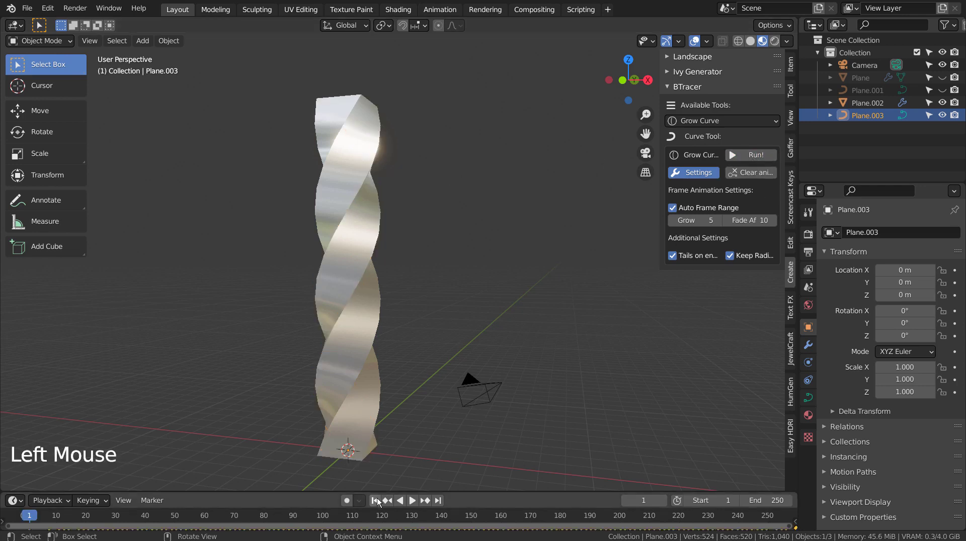
- Play back the growing curve animation around the column, stop it and return to frame 1
{"action": "left_click", "coordinate": [414, 500]}
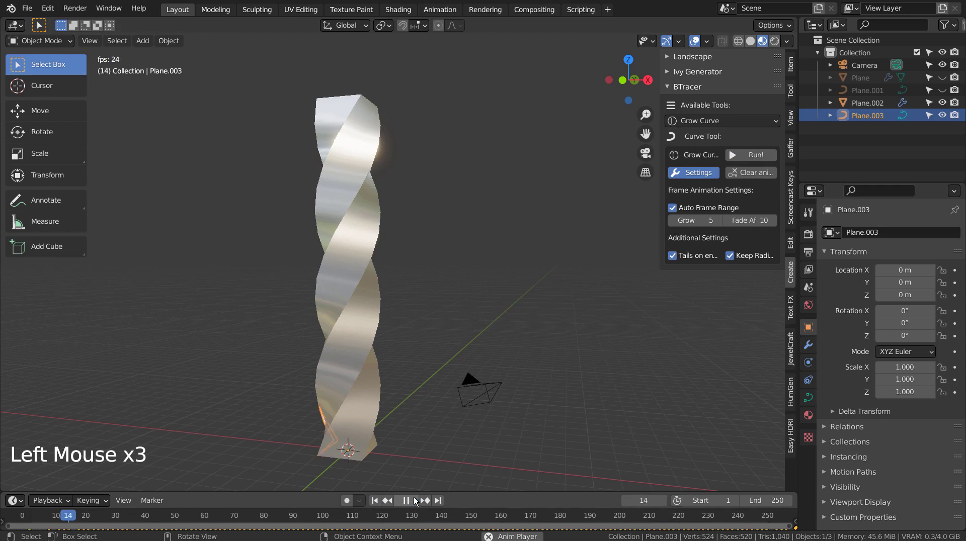
{"action": "middle_click_drag", "start_coordinate": [460, 376], "coordinate": [503, 361]}
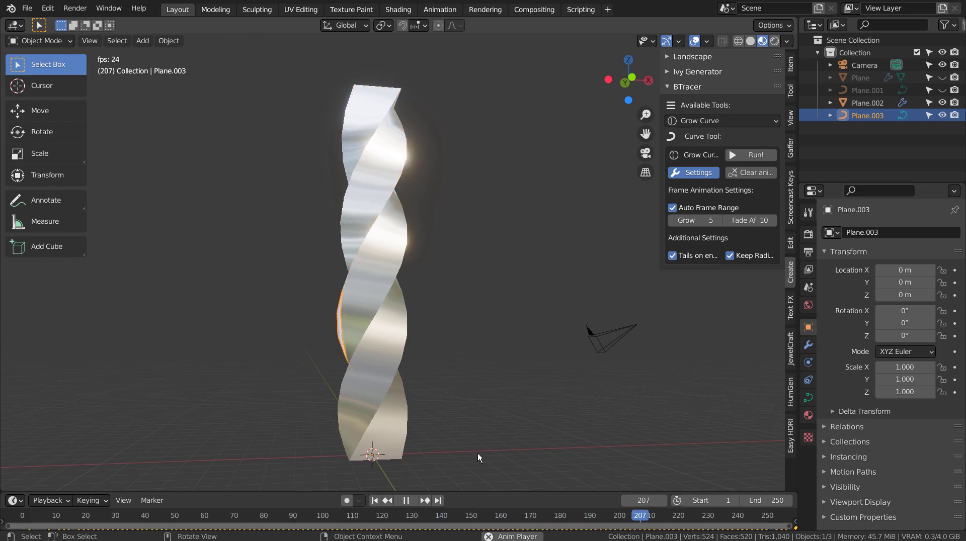
{"action": "left_click", "coordinate": [407, 502]}
{"action": "left_click", "coordinate": [374, 501]}
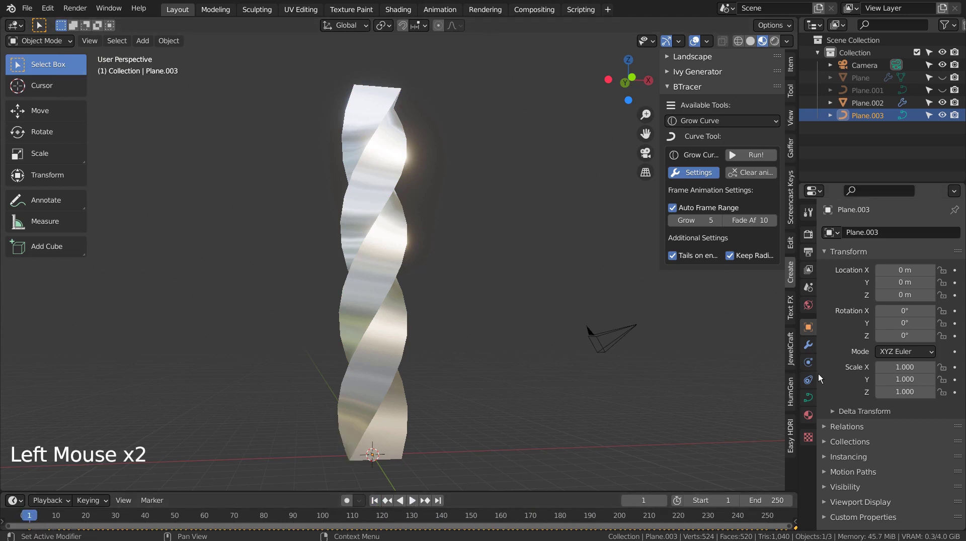
- Create a new material for the traced curve Plane.003 and set its surface shader to Emission
{"action": "left_click", "coordinate": [808, 415]}
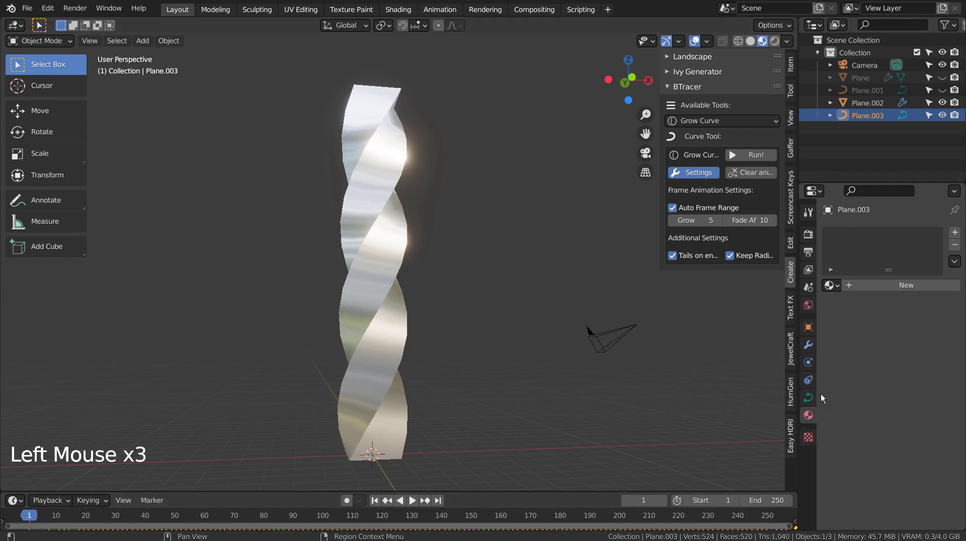
{"action": "left_click", "coordinate": [901, 286]}
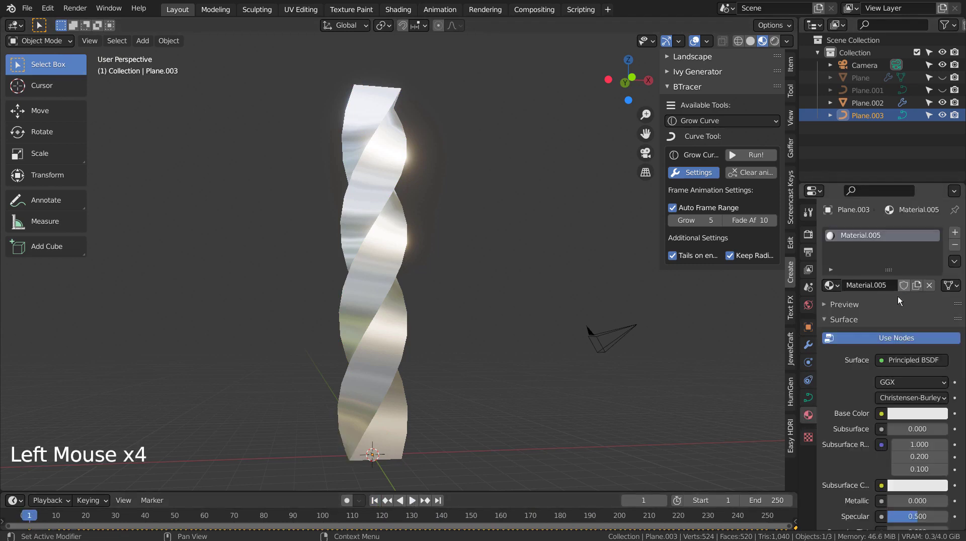
{"action": "left_click", "coordinate": [904, 362]}
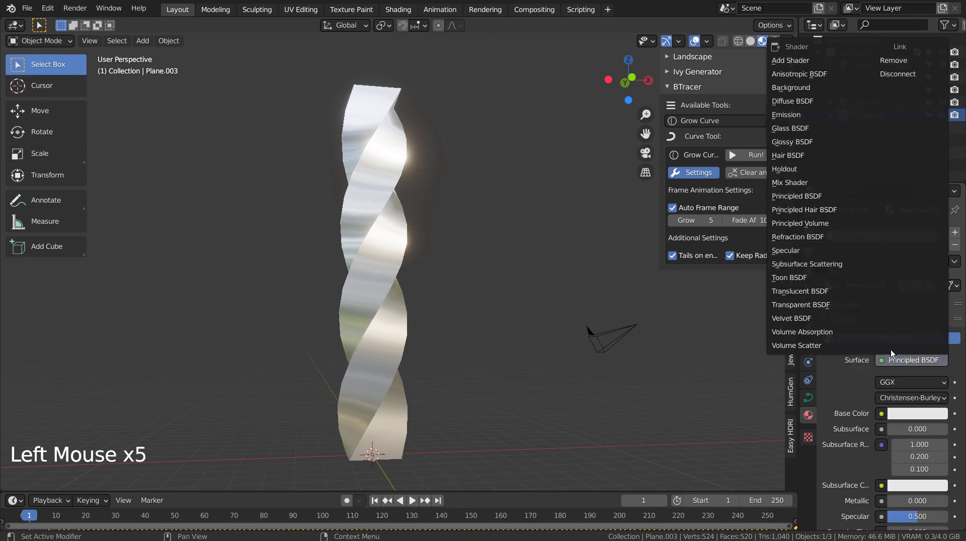
{"action": "left_click", "coordinate": [800, 116]}
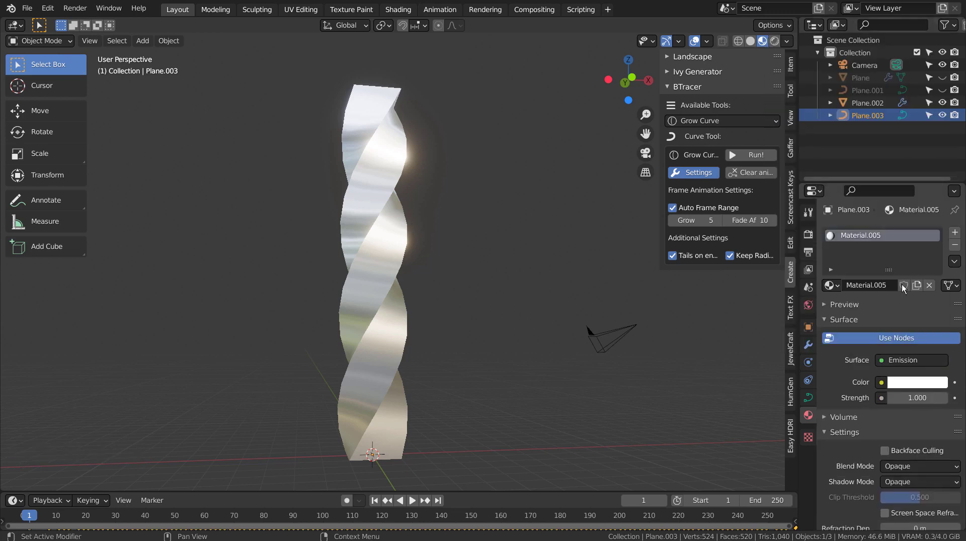
- Set the emission color to light green (hue 0.344, saturation 0.842) and its strength to 155
{"action": "left_click", "coordinate": [917, 388]}
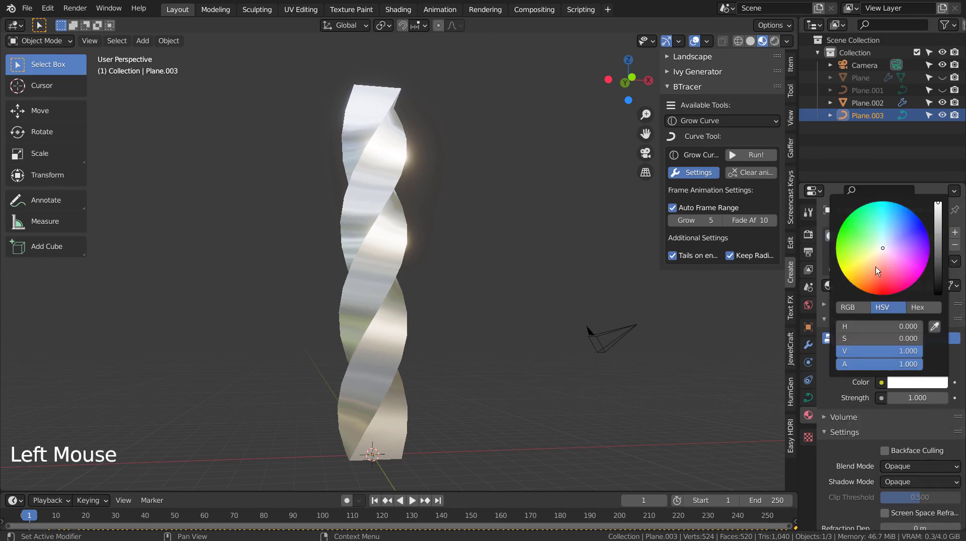
{"action": "left_click", "coordinate": [861, 234]}
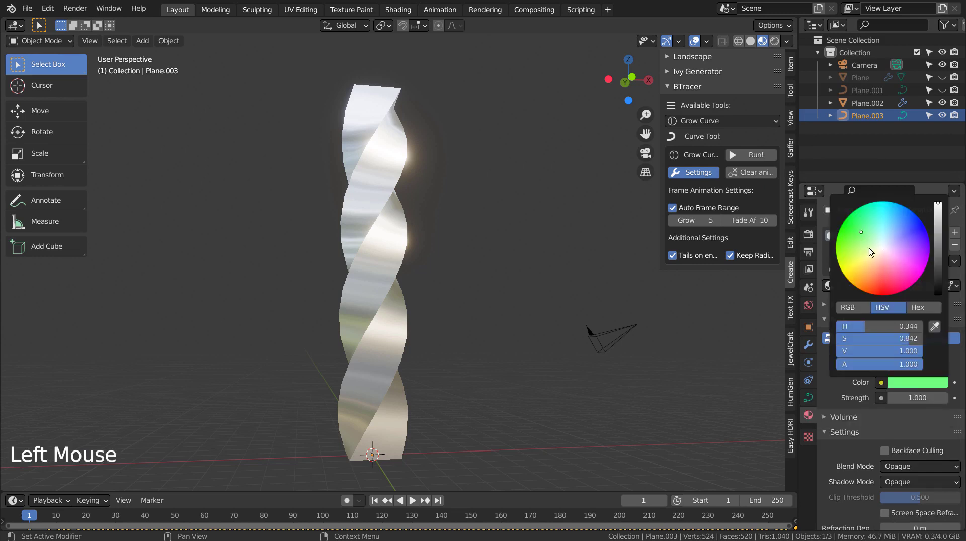
{"action": "double_click", "coordinate": [915, 398]}
{"action": "type", "text": "155"}
{"action": "key", "text": "Return"}
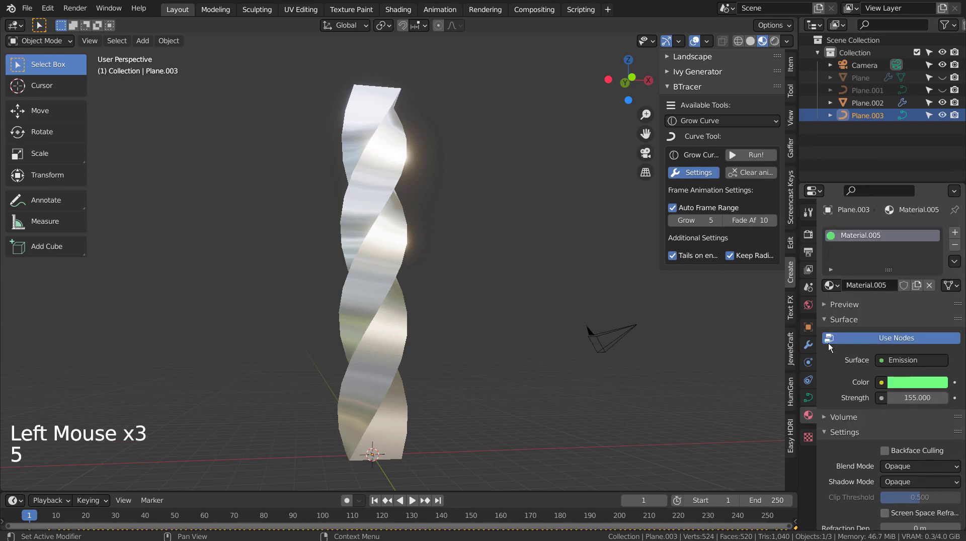
- Choose Eevee as the render engine in the scene's render settings
{"action": "left_click", "coordinate": [807, 234]}
{"action": "left_click", "coordinate": [905, 234]}
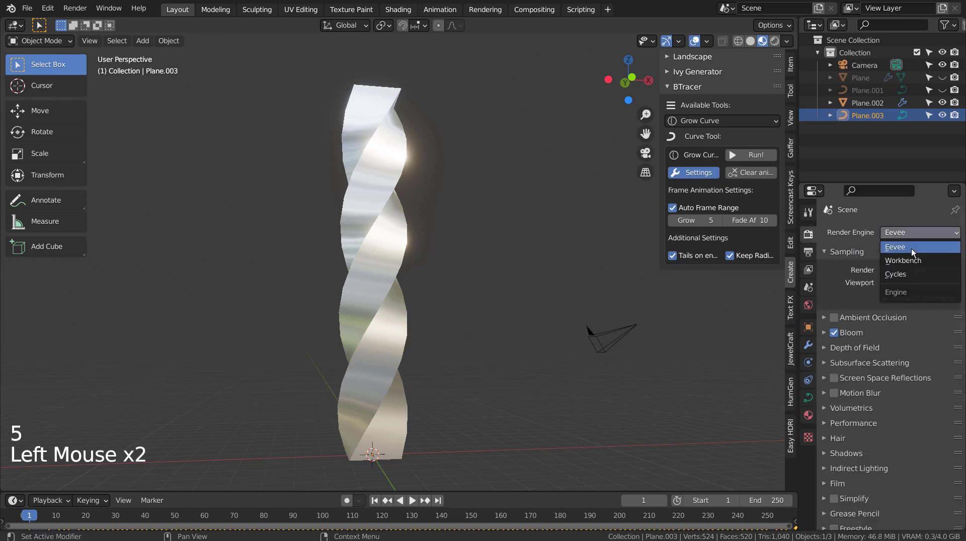
{"action": "left_click", "coordinate": [912, 252]}
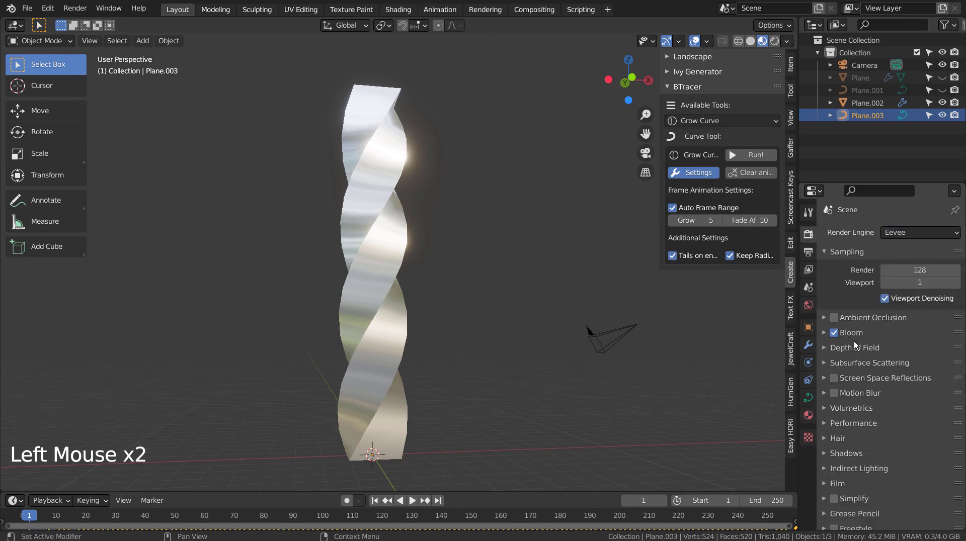
- Play back the glowing trail animation while viewing the column from different sides, and return to frame 1
{"action": "left_click", "coordinate": [386, 500]}
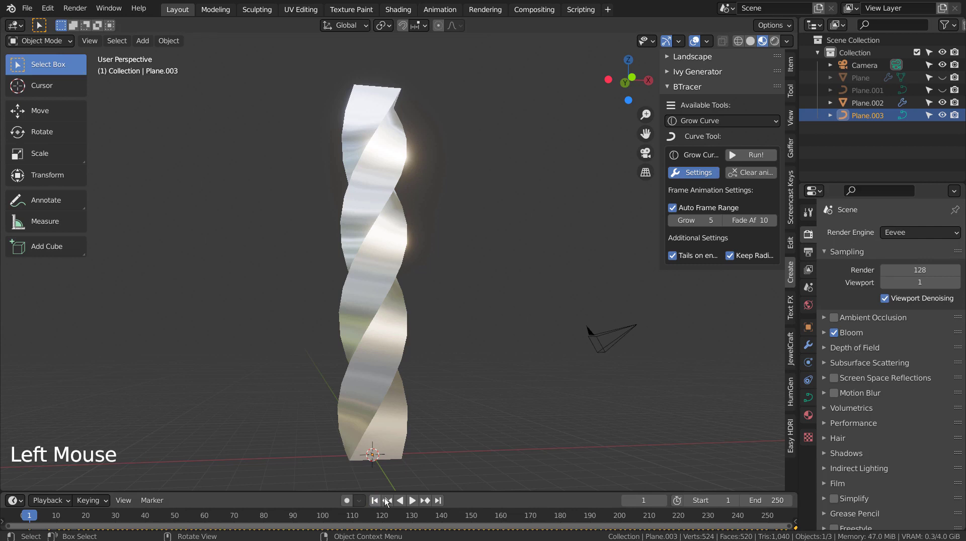
{"action": "left_click", "coordinate": [412, 501]}
{"action": "left_click", "coordinate": [520, 416]}
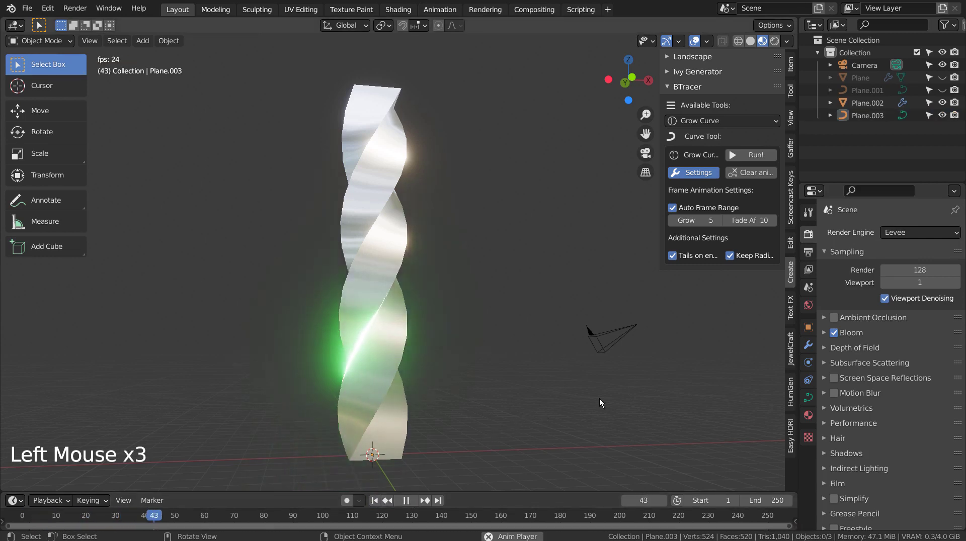
{"action": "middle_click_drag", "start_coordinate": [627, 391], "coordinate": [455, 387]}
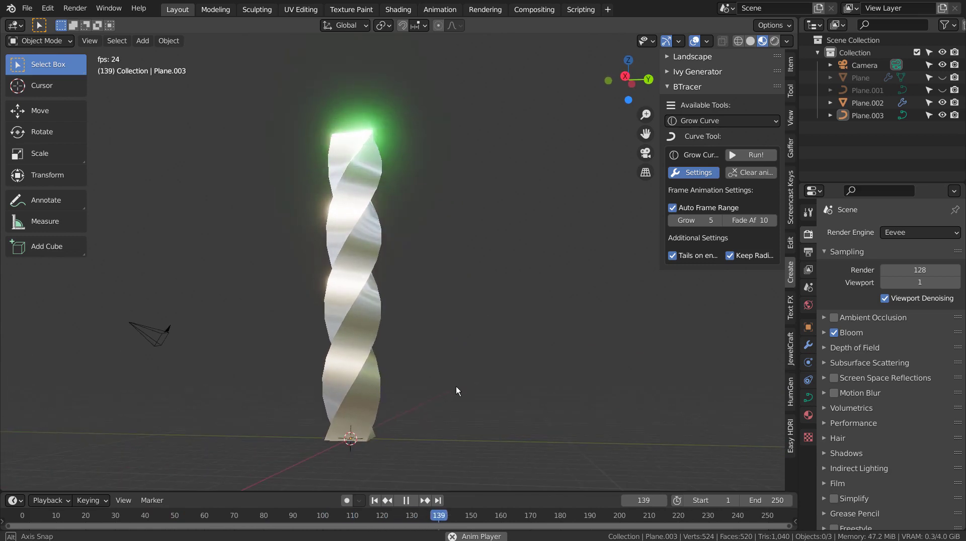
{"action": "middle_click_drag", "start_coordinate": [464, 424], "coordinate": [484, 428]}
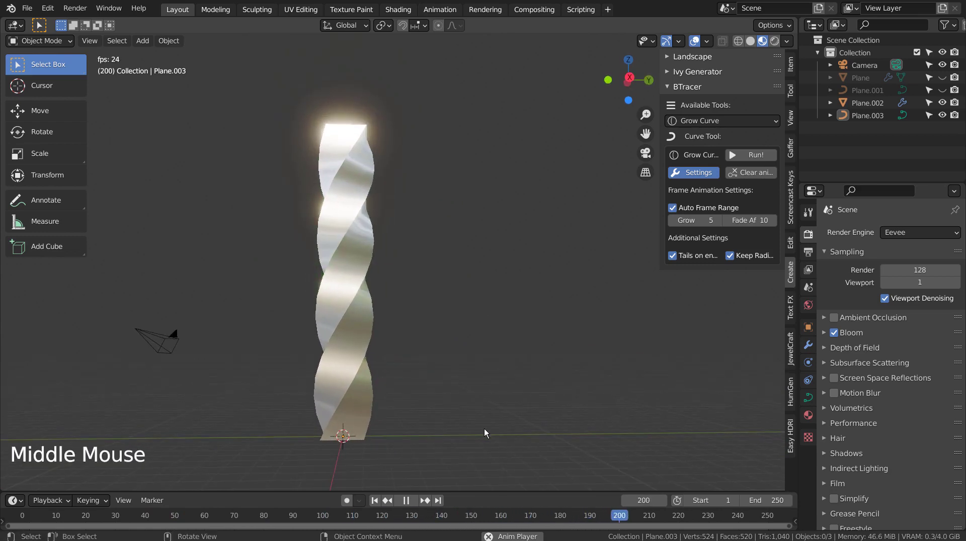
{"action": "left_click", "coordinate": [407, 501]}
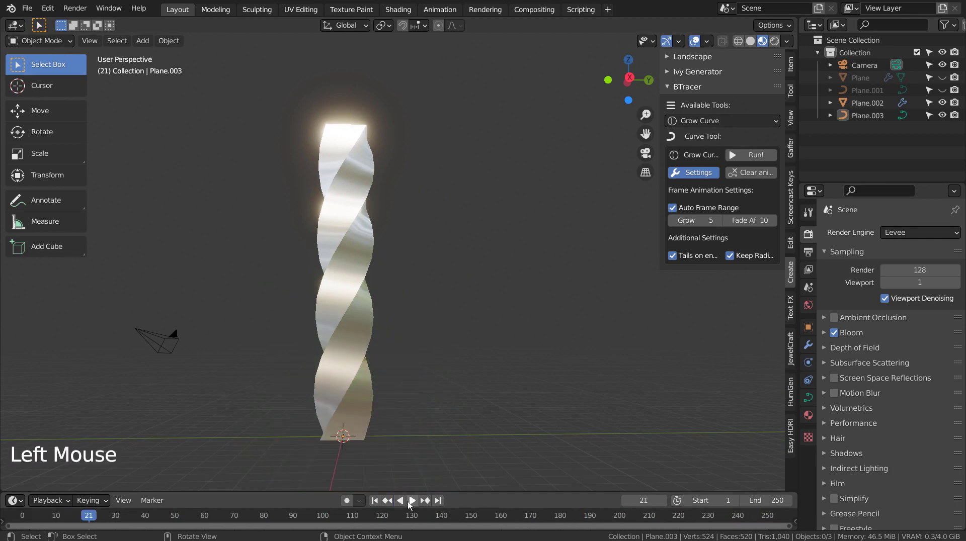
{"action": "left_click", "coordinate": [375, 500]}
- Duplicate the twisted column in place and run BTracer's Object Trace with the Continuous edge type on the copy
{"action": "left_click", "coordinate": [376, 324]}
{"action": "key", "text": "shift+d"}
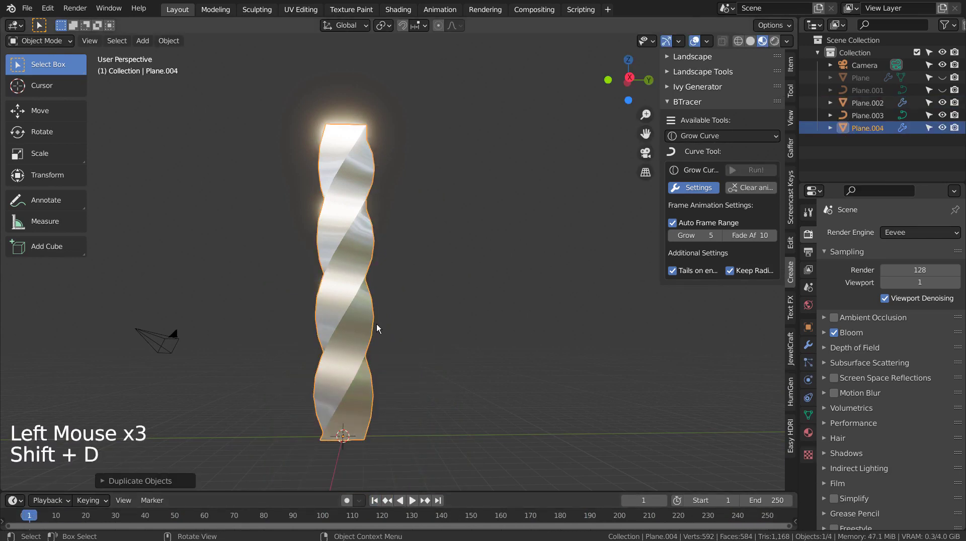
{"action": "left_click", "coordinate": [741, 136]}
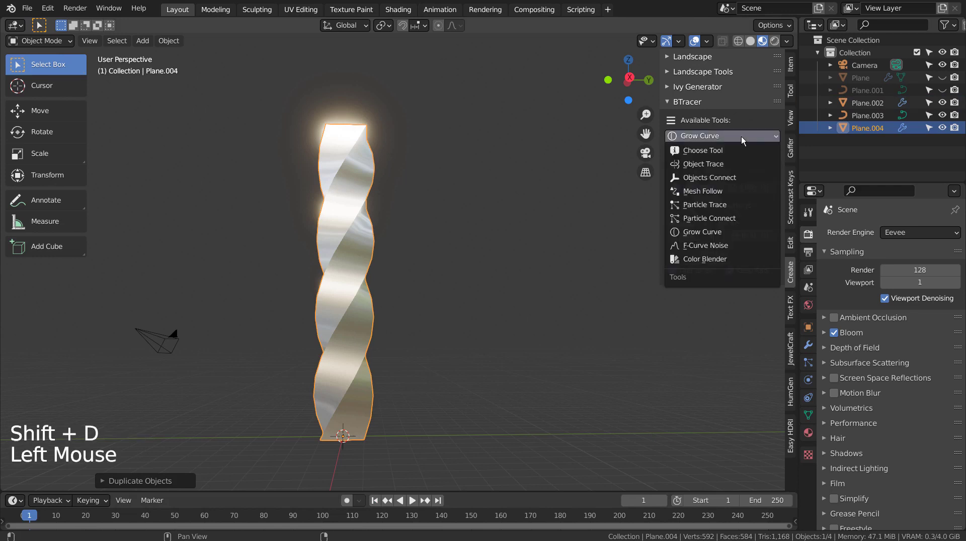
{"action": "left_click", "coordinate": [739, 161]}
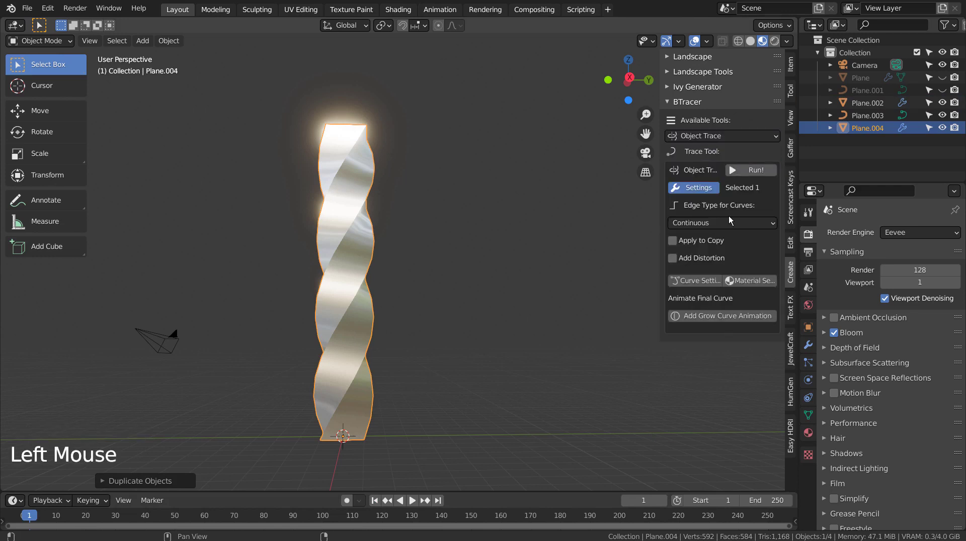
{"action": "left_click", "coordinate": [746, 171]}
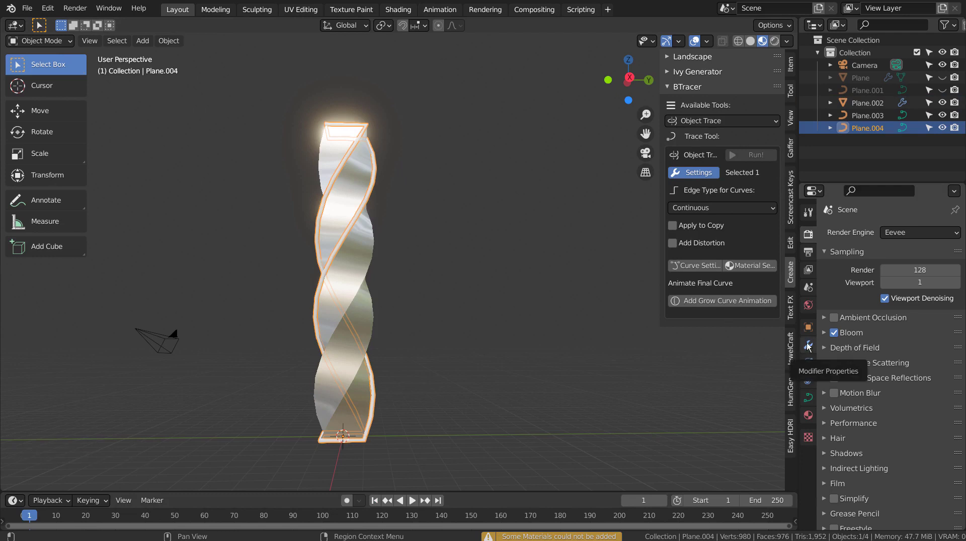
- Give the new trace curve a new material with a blue base color
{"action": "left_click", "coordinate": [815, 414]}
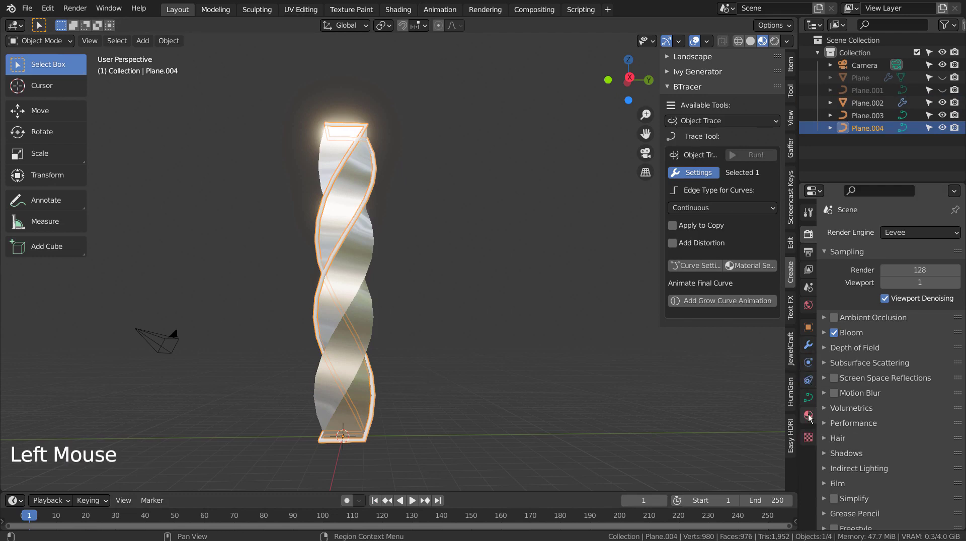
{"action": "left_click", "coordinate": [809, 416]}
{"action": "left_click", "coordinate": [907, 285]}
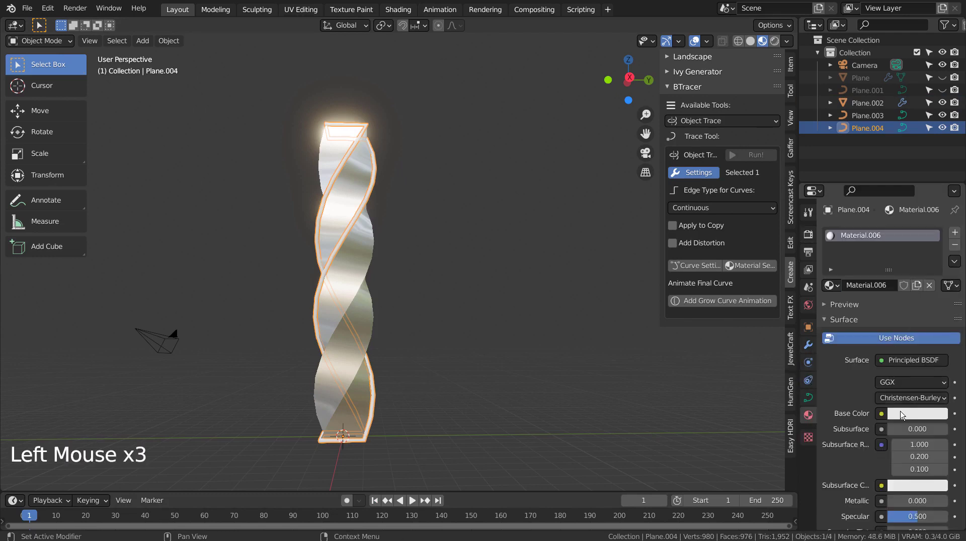
{"action": "left_click", "coordinate": [901, 415]}
{"action": "left_click", "coordinate": [901, 261]}
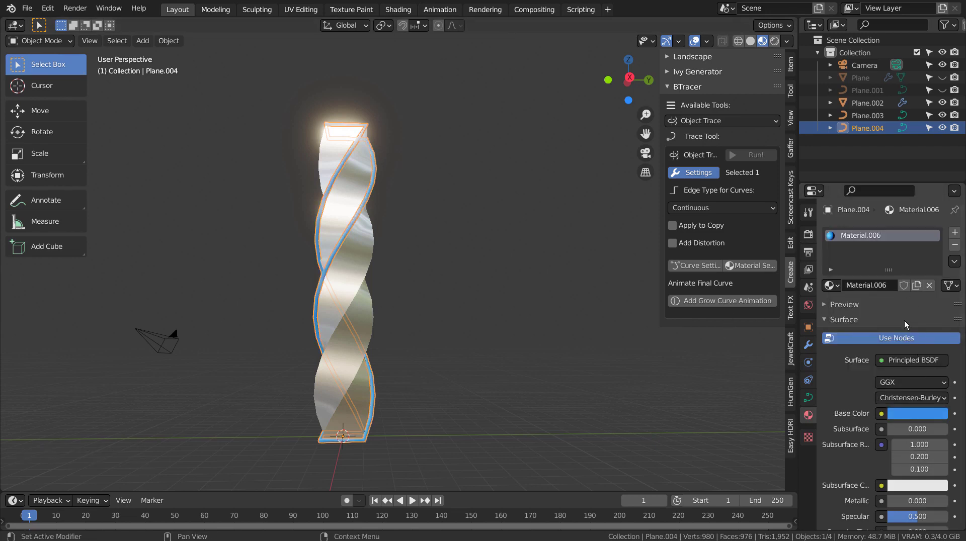
- Make the trace curve's surface an Emission shader in light blue (hue 0.604, saturation 0.917) with strength 35
{"action": "left_click", "coordinate": [901, 362]}
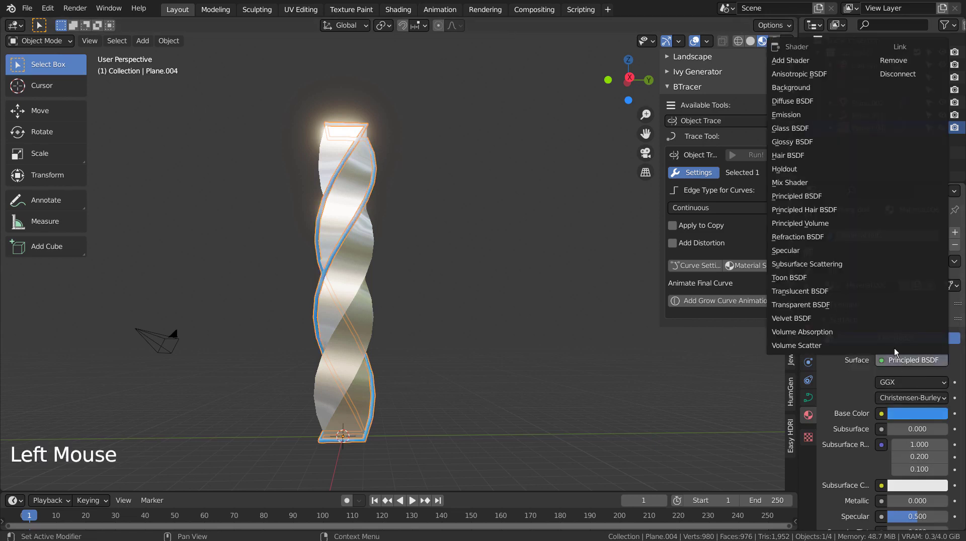
{"action": "left_click", "coordinate": [814, 114]}
{"action": "left_click", "coordinate": [906, 383]}
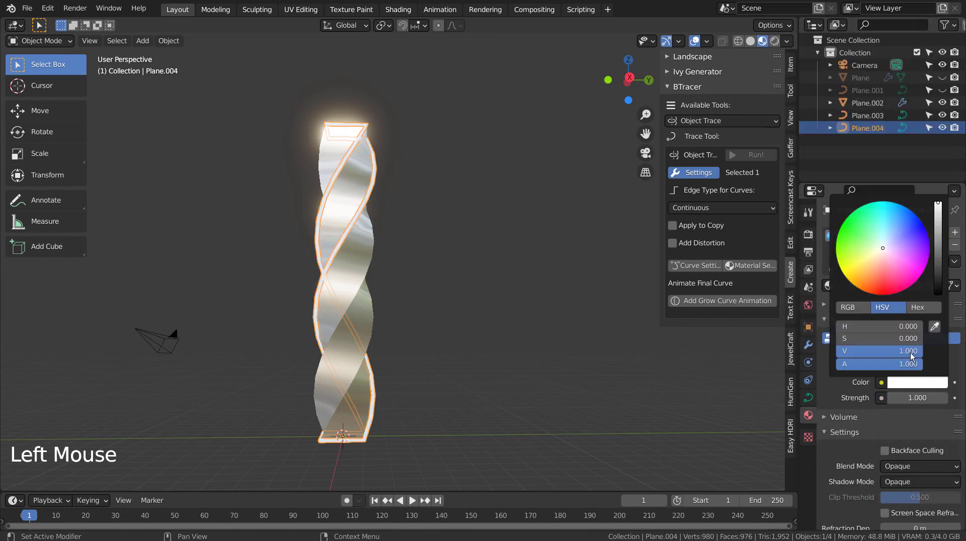
{"action": "left_click", "coordinate": [897, 219]}
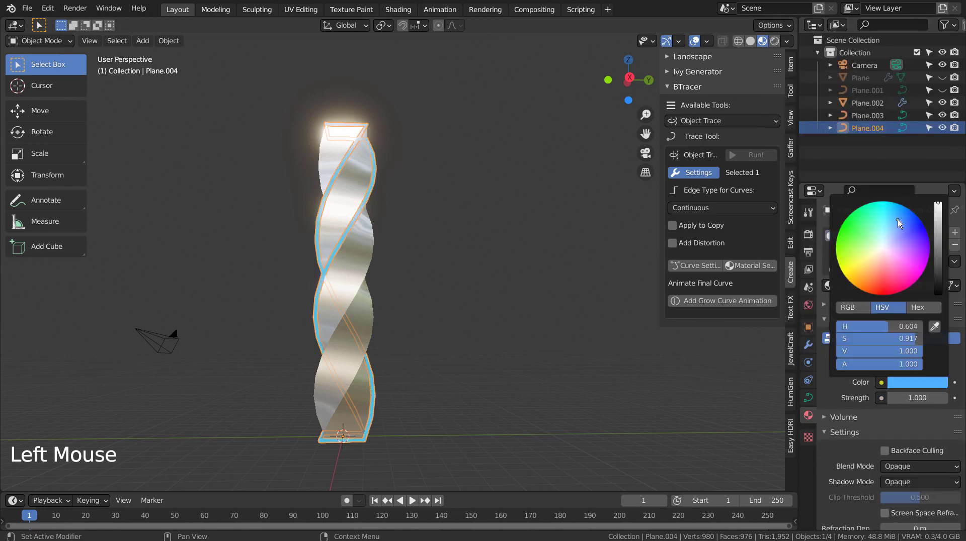
{"action": "left_click", "coordinate": [918, 398]}
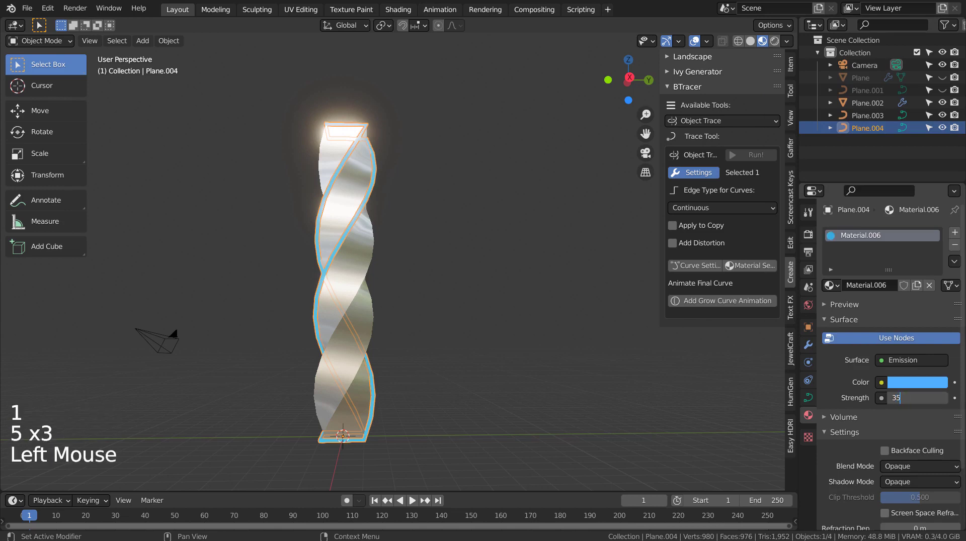
{"action": "left_click", "coordinate": [553, 339]}
{"action": "left_click", "coordinate": [552, 339]}
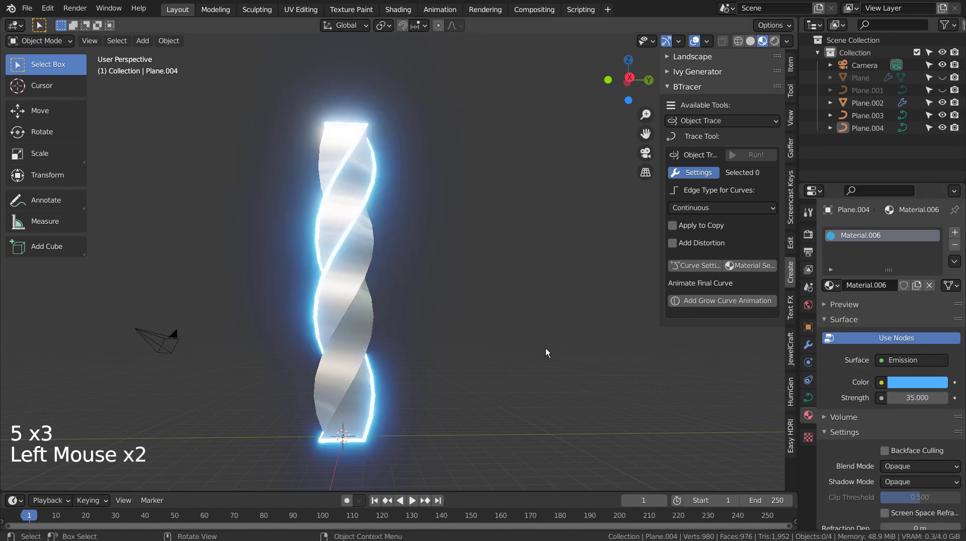
- Play back the animation while viewing the blue glowing column from different sides
{"action": "middle_click_drag", "start_coordinate": [542, 348], "coordinate": [89, 343]}
{"action": "left_click", "coordinate": [413, 500]}
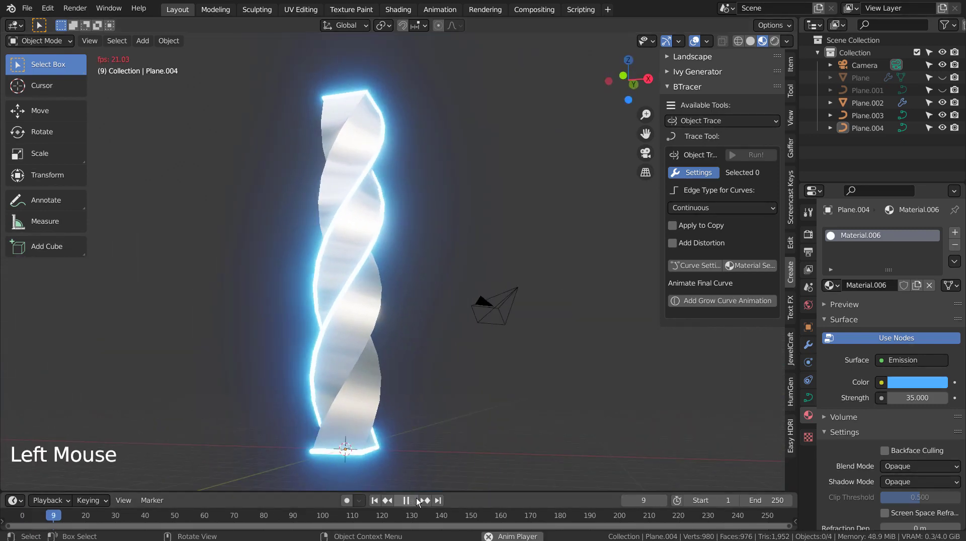
{"action": "middle_click_drag", "start_coordinate": [483, 400], "coordinate": [533, 423]}
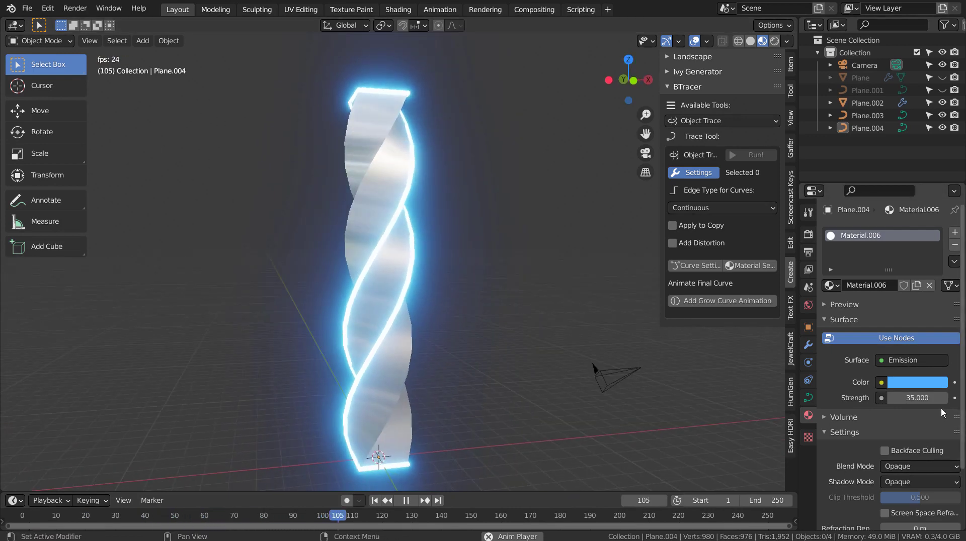
- Lower the blue trace's emission strength to 5 and then to 1
{"action": "key", "text": "Home"}
{"action": "key", "text": "Delete"}
{"action": "key", "text": "Return"}
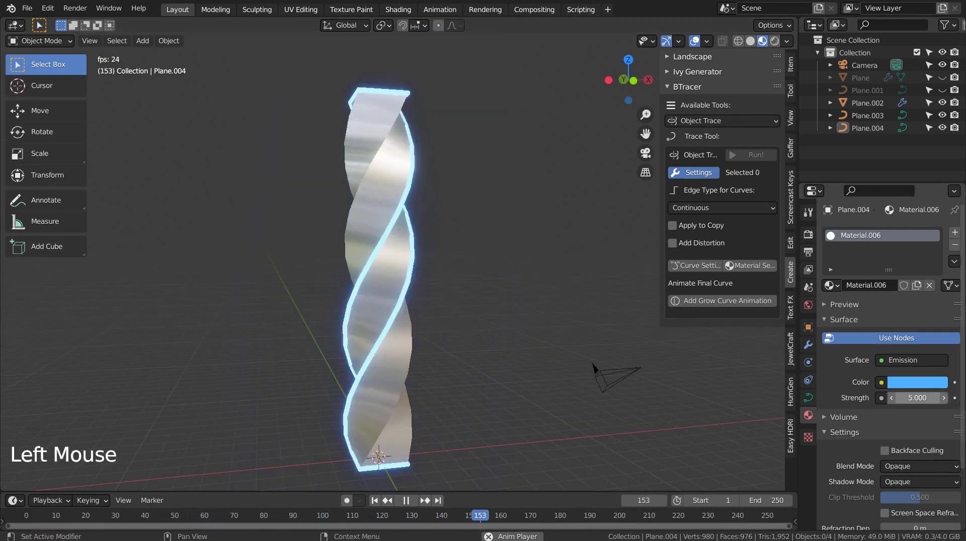
{"action": "key", "text": "BackSpace"}
{"action": "key", "text": "BackSpace"}
{"action": "key", "text": "BackSpace"}
{"action": "type", "text": "1"}
{"action": "key", "text": "Return"}
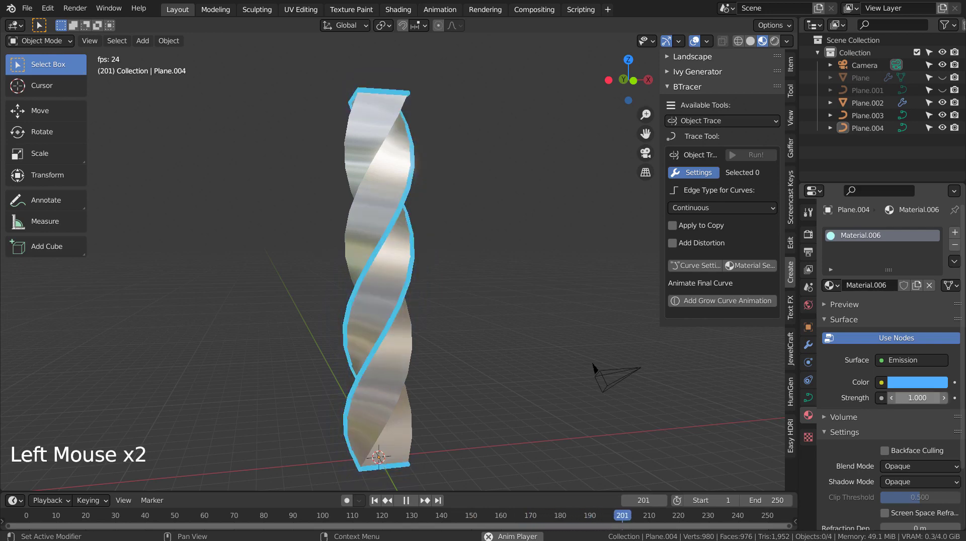
- Select the green trail curve and check how it shows against the blue trace from different sides of the column
{"action": "left_click", "coordinate": [867, 115]}
{"action": "middle_click_drag", "start_coordinate": [524, 391], "coordinate": [562, 188]}
{"action": "middle_click_drag", "start_coordinate": [466, 319], "coordinate": [490, 349]}
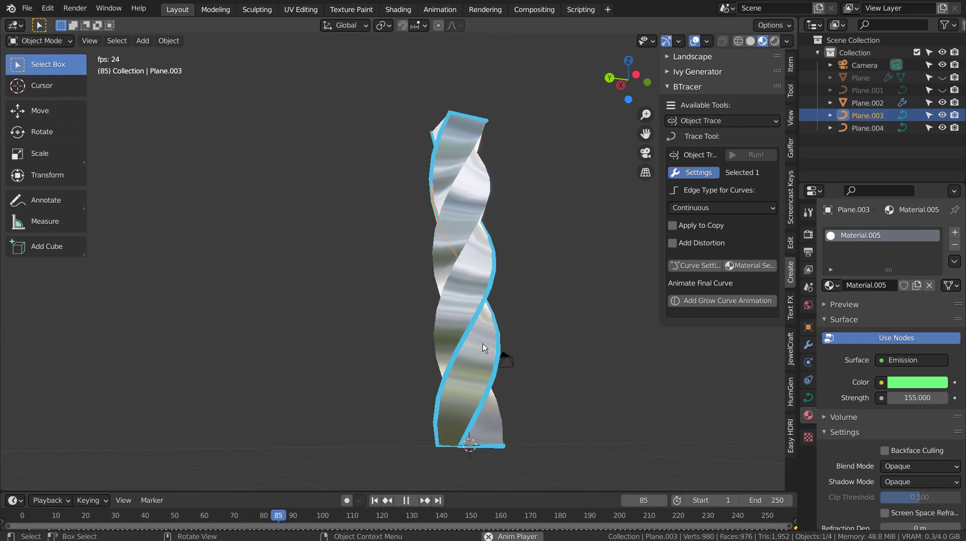
- At frame 1, delete the blue trace curve and duplicate the twisted column in place
{"action": "left_click", "coordinate": [491, 293]}
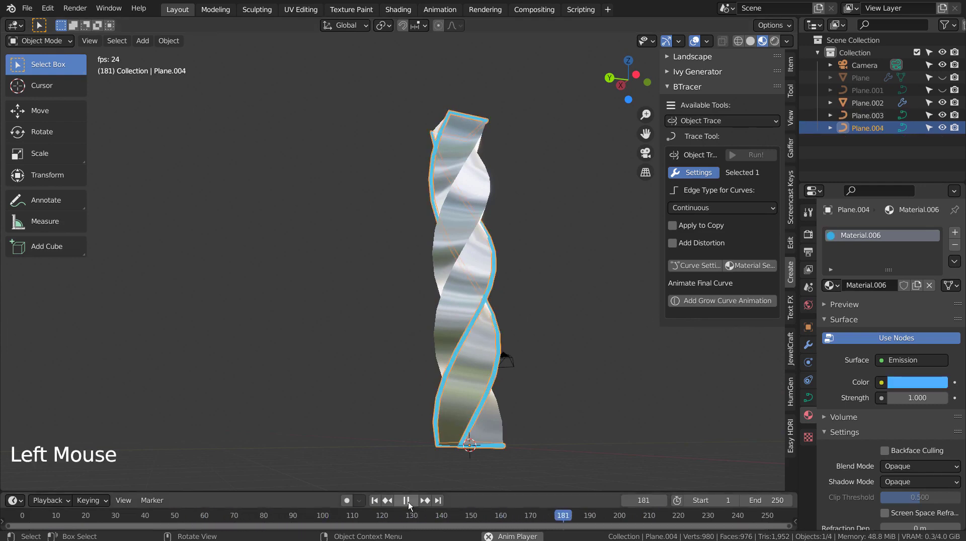
{"action": "left_click", "coordinate": [375, 501]}
{"action": "middle_click_drag", "start_coordinate": [620, 387], "coordinate": [526, 408]}
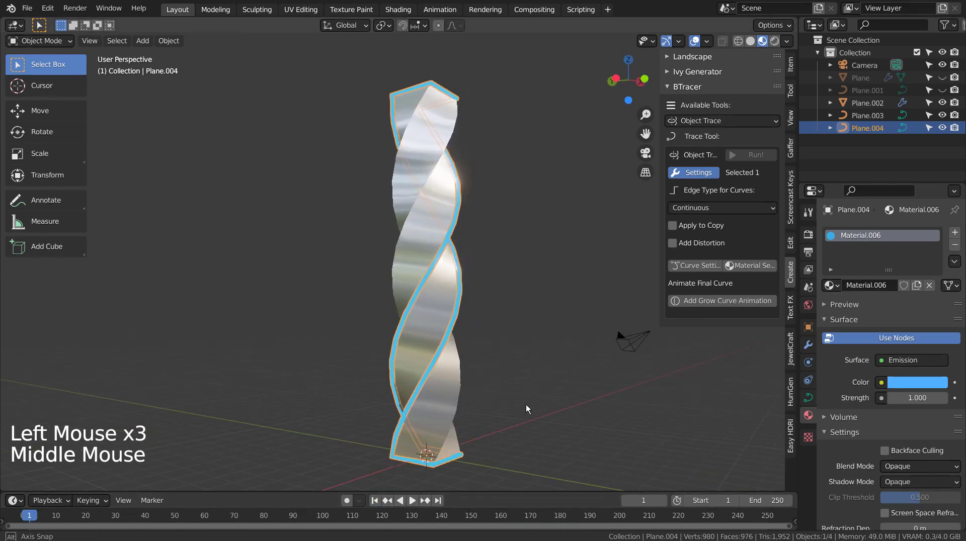
{"action": "key", "text": "x"}
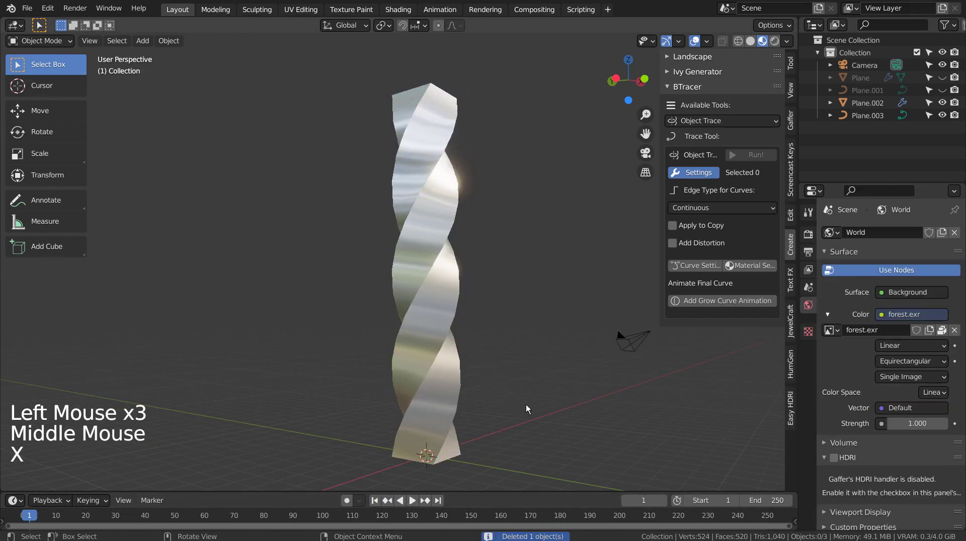
{"action": "left_click", "coordinate": [433, 330]}
{"action": "key", "text": "shift+d"}
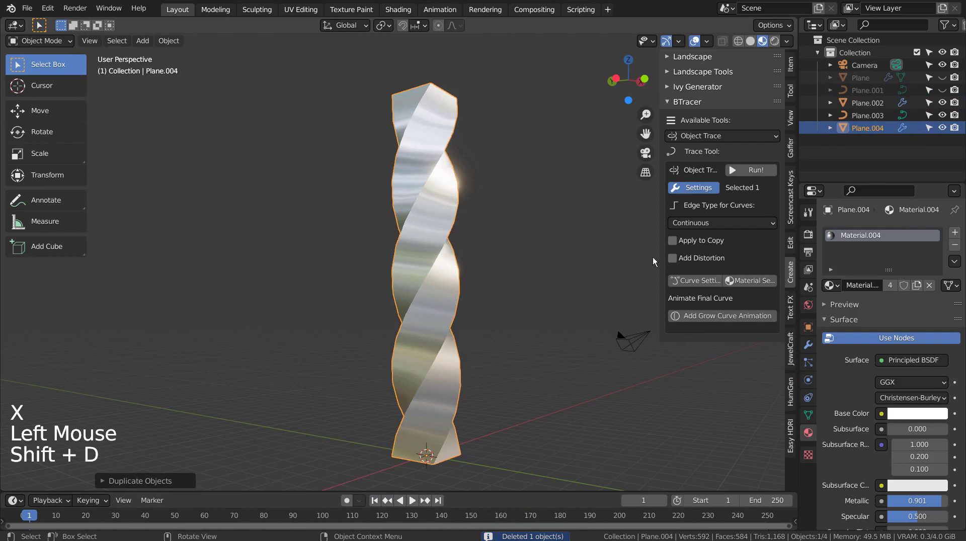
- Try BTracer's Object Trace on the duplicated column with the current curve settings, and undo the trace
{"action": "left_click", "coordinate": [742, 137]}
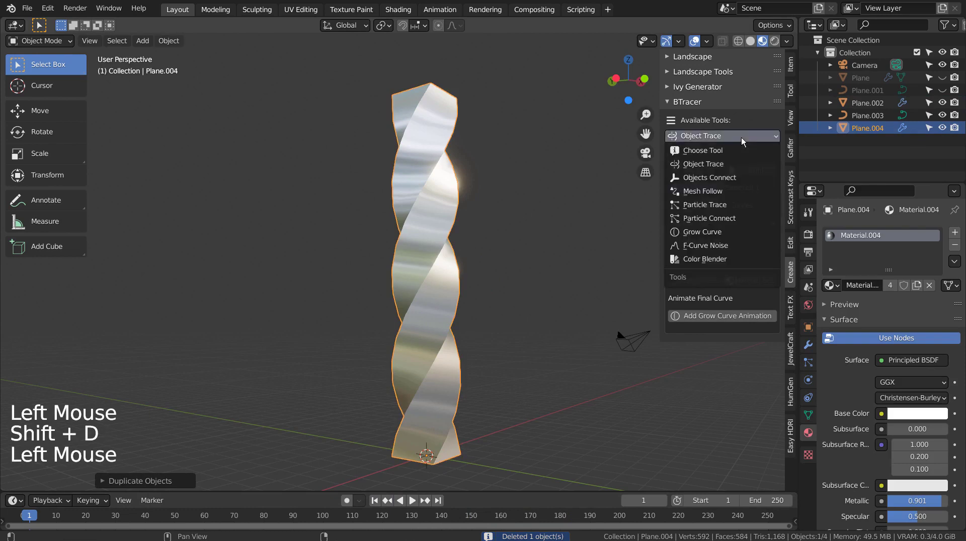
{"action": "left_click", "coordinate": [739, 164]}
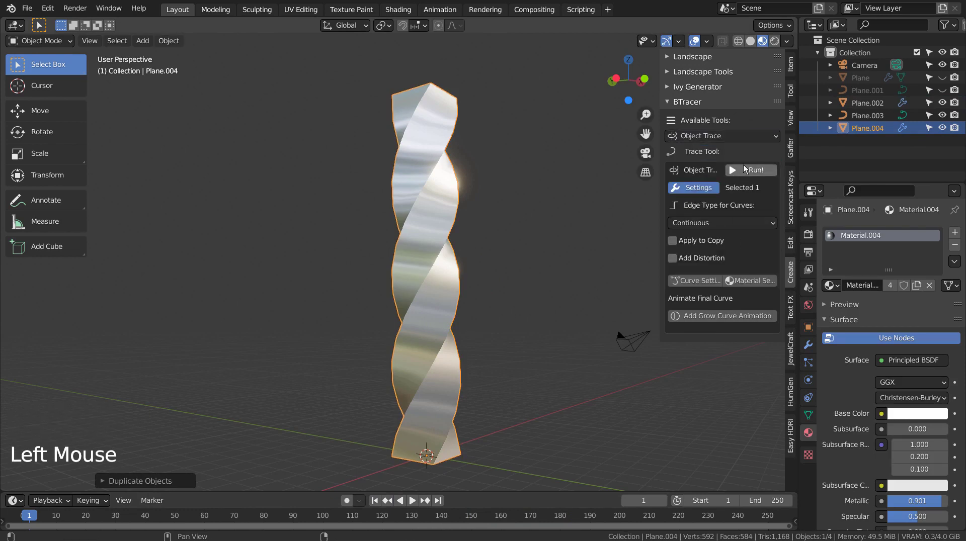
{"action": "left_click", "coordinate": [745, 170]}
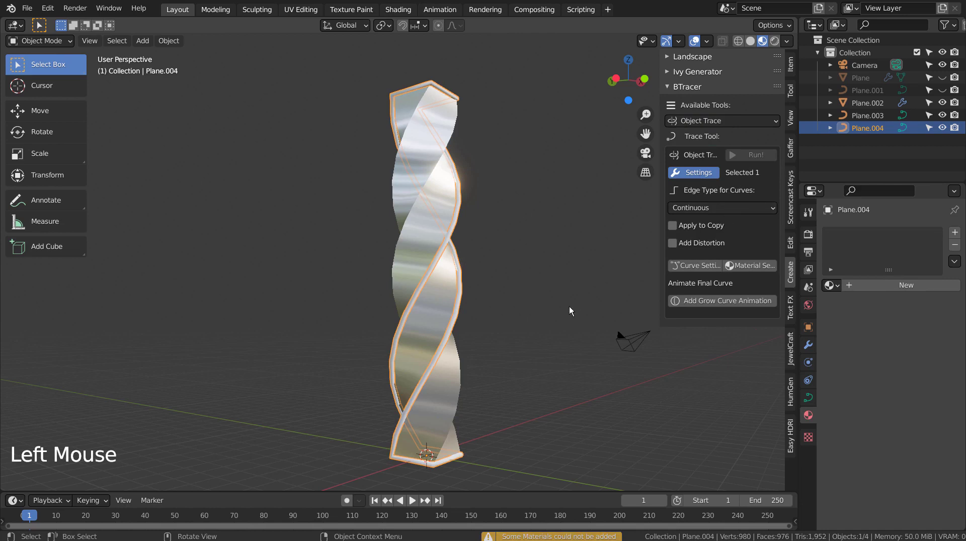
{"action": "key", "text": "ctrl+z"}
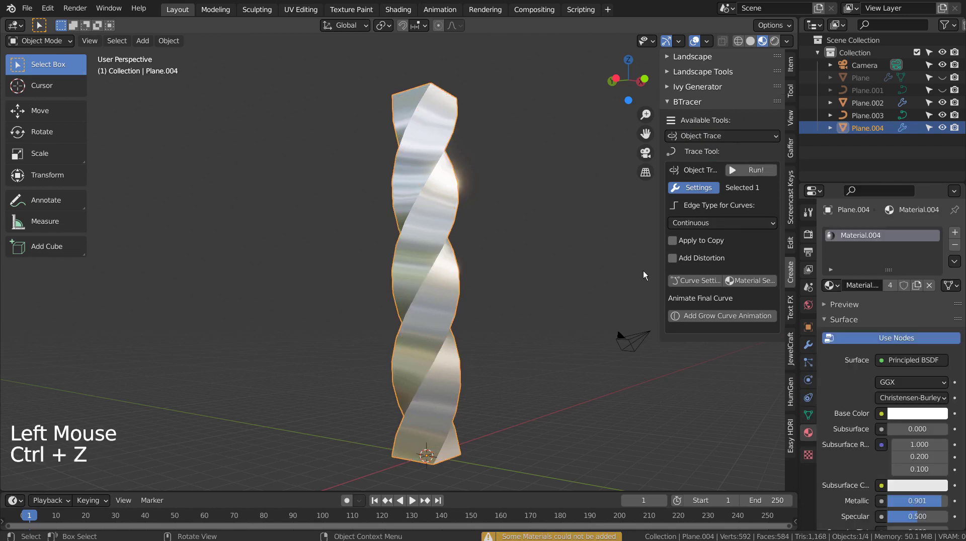
- Set the new curve's bevel depth to 0.05 in BTracer's curve settings and run Object Trace on the duplicated column
{"action": "left_click", "coordinate": [709, 281]}
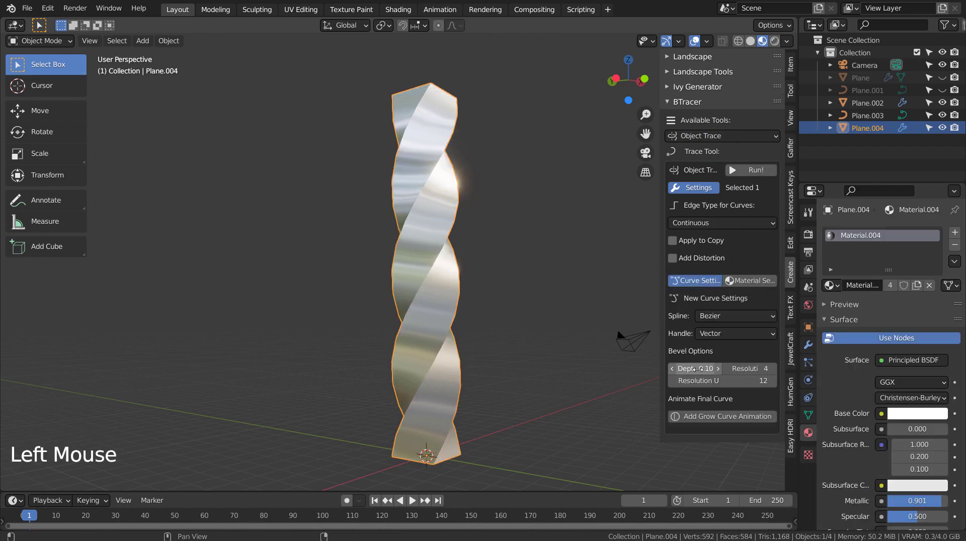
{"action": "left_click", "coordinate": [697, 369]}
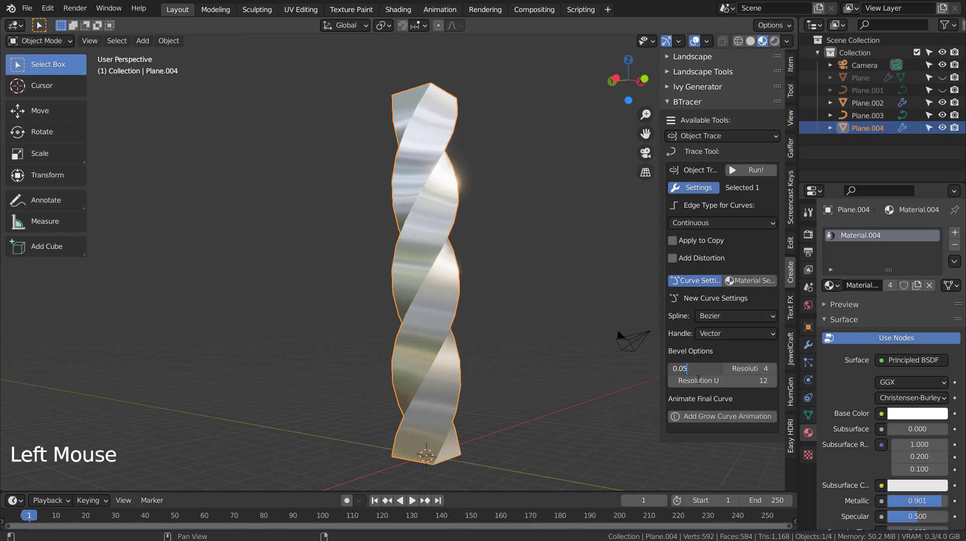
{"action": "left_click", "coordinate": [756, 171]}
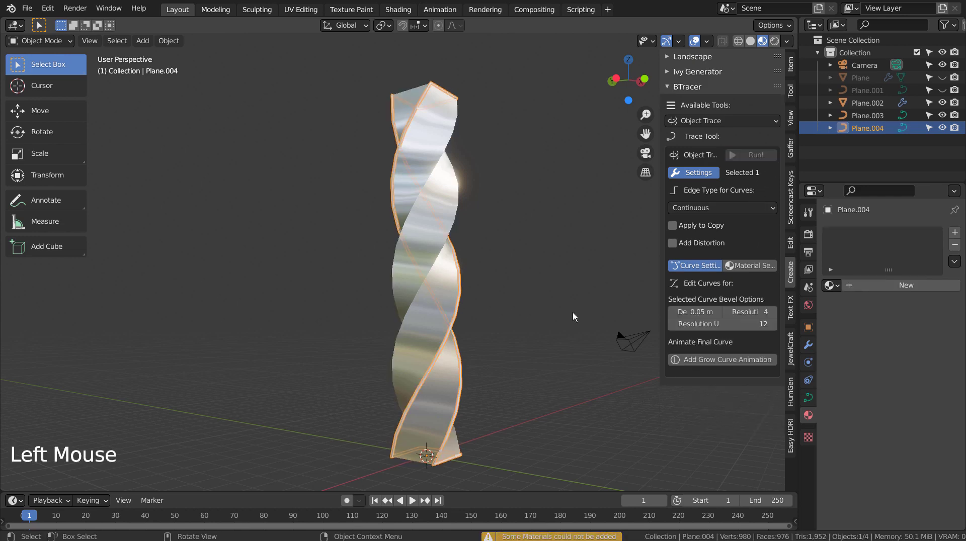
- Play back the animation and inspect the thinner trace beside the green trail from different sides and distances
{"action": "left_click", "coordinate": [407, 501]}
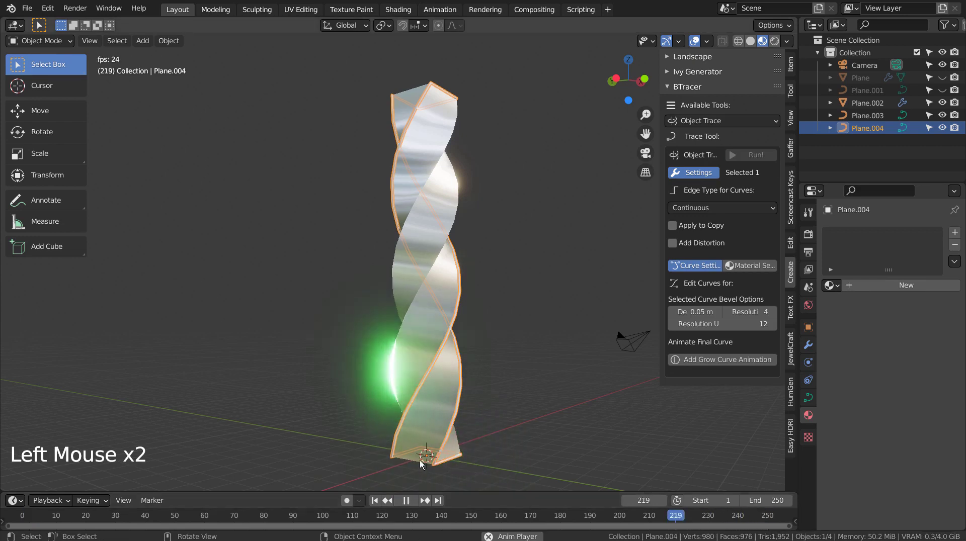
{"action": "middle_click_drag", "start_coordinate": [472, 387], "coordinate": [729, 407]}
{"action": "middle_click_drag", "start_coordinate": [606, 408], "coordinate": [500, 401]}
{"action": "scroll", "coordinate": [502, 401], "scroll_direction": "up", "scroll_amount": 1}
{"action": "left_click", "coordinate": [526, 400]}
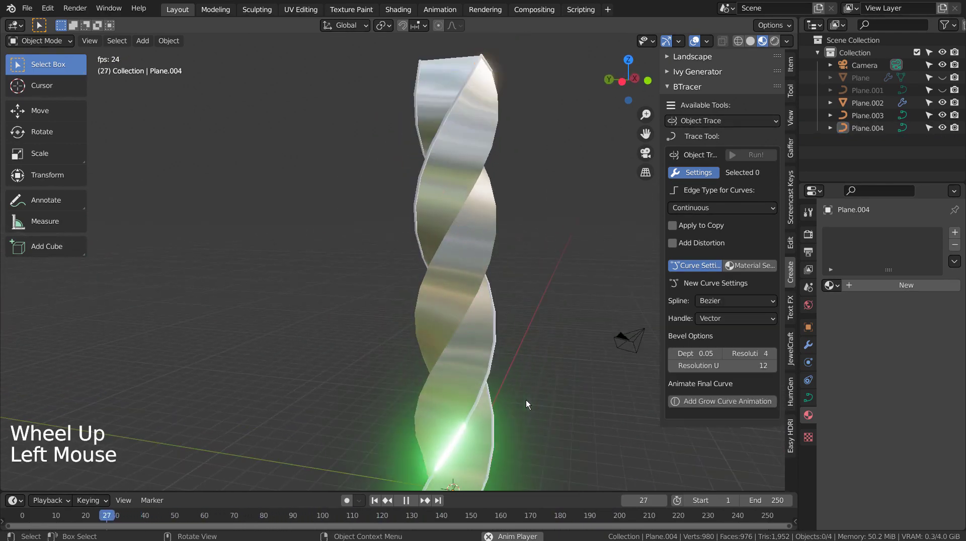
{"action": "scroll", "coordinate": [620, 423], "scroll_direction": "down", "scroll_amount": 3}
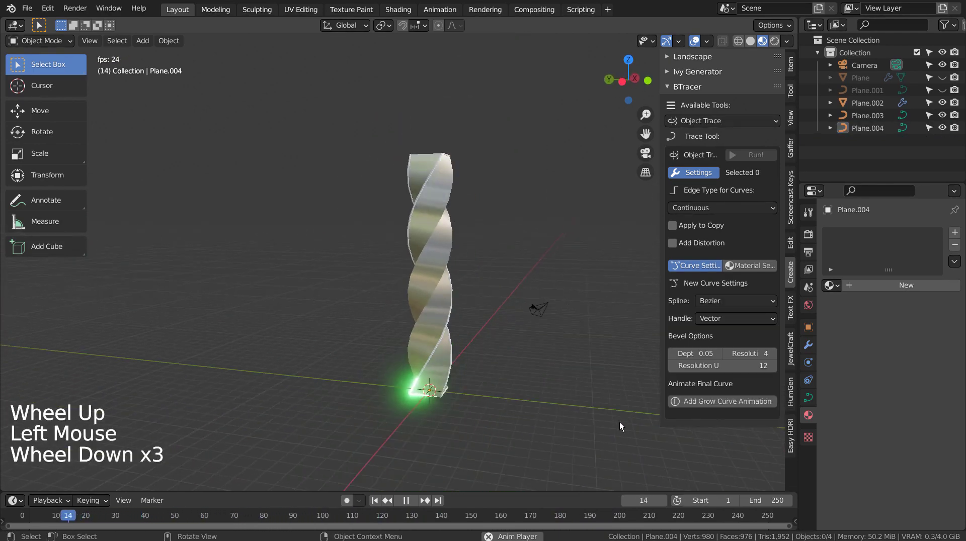
- Give the thin trace curve a new material with an Emission surface
{"action": "left_click", "coordinate": [453, 319]}
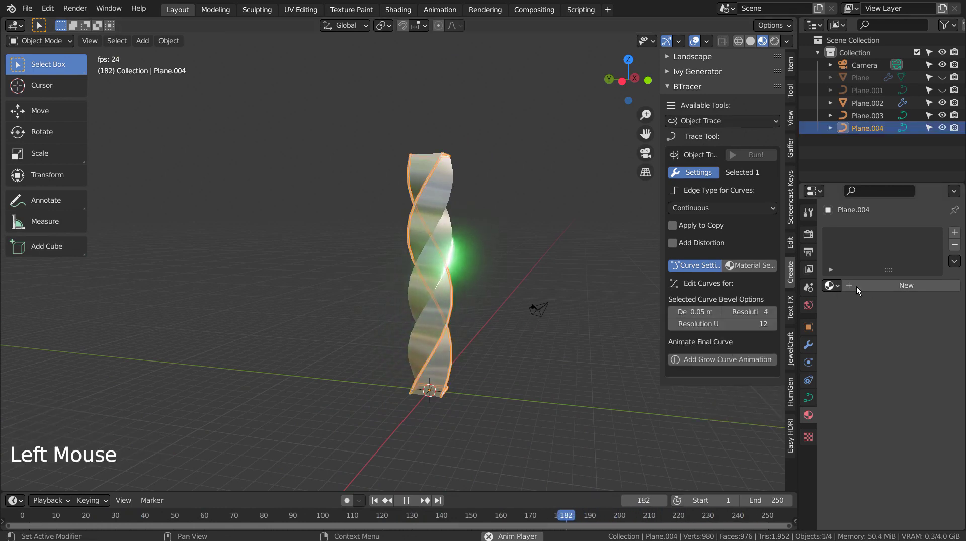
{"action": "left_click", "coordinate": [889, 284]}
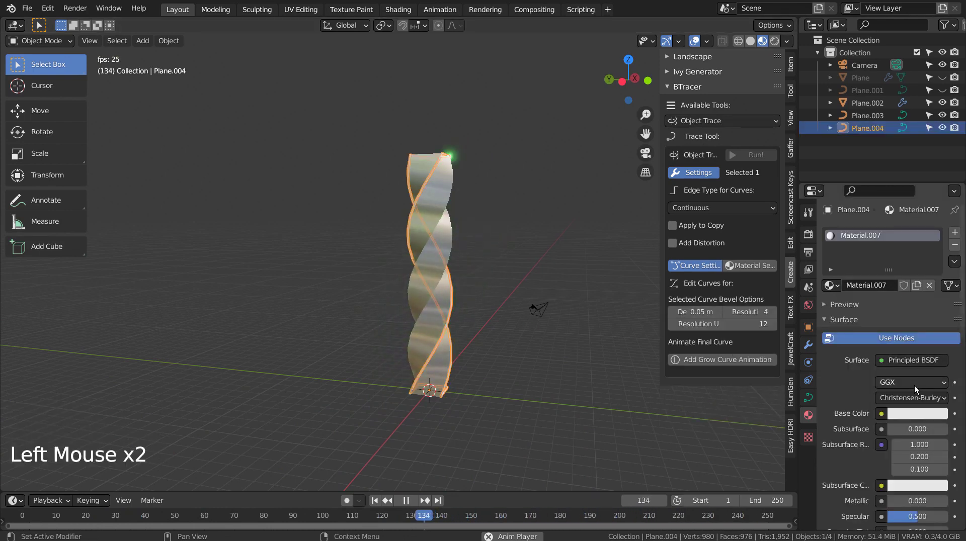
{"action": "left_click", "coordinate": [915, 358]}
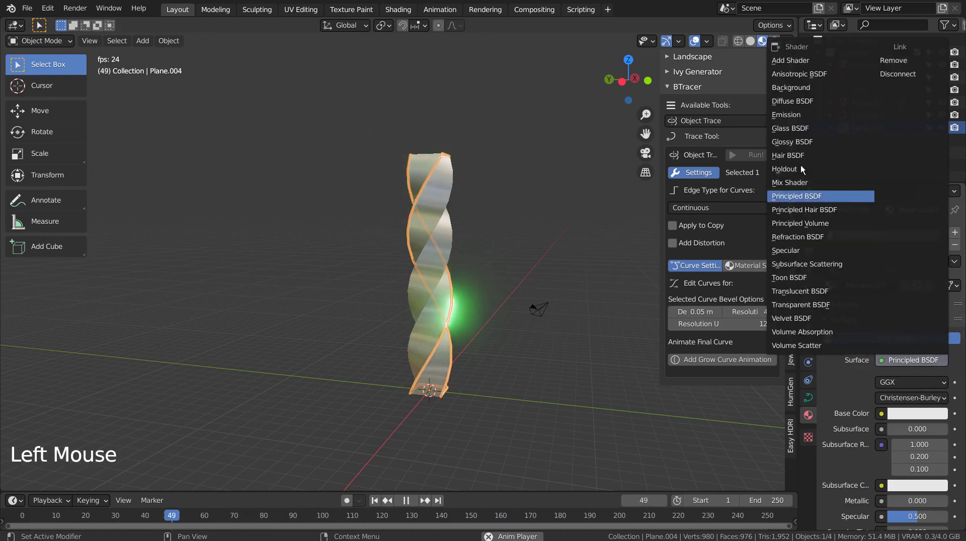
{"action": "left_click", "coordinate": [792, 115]}
- Set the thin trace's emission color to blue (hue 0.609, saturation 0.978) and its strength to 15
{"action": "left_click", "coordinate": [911, 383]}
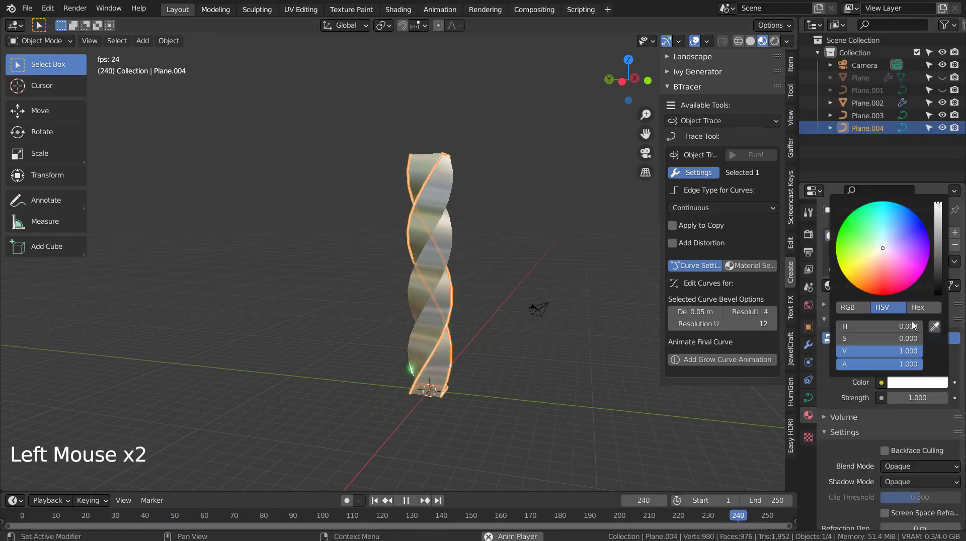
{"action": "left_click", "coordinate": [900, 215]}
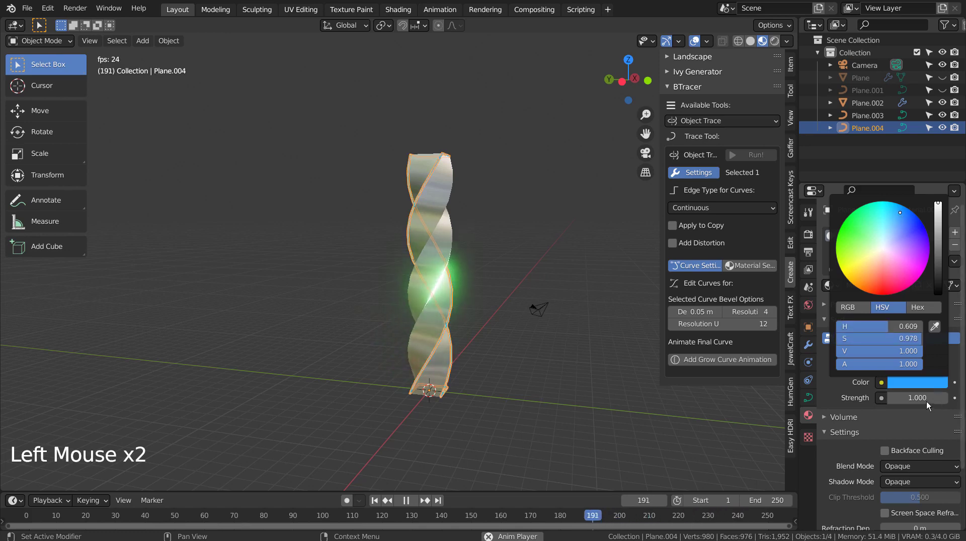
{"action": "left_click_drag", "start_coordinate": [917, 398], "coordinate": [946, 397]}
{"action": "left_click", "coordinate": [536, 353]}
{"action": "middle_click_drag", "start_coordinate": [535, 353], "coordinate": [499, 397]}
{"action": "scroll", "coordinate": [500, 400], "scroll_direction": "up", "scroll_amount": 2}
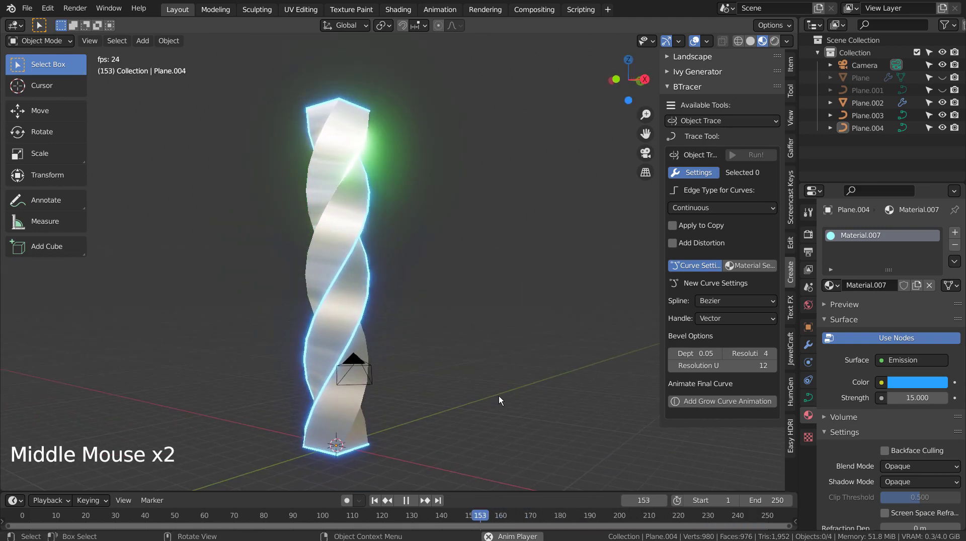